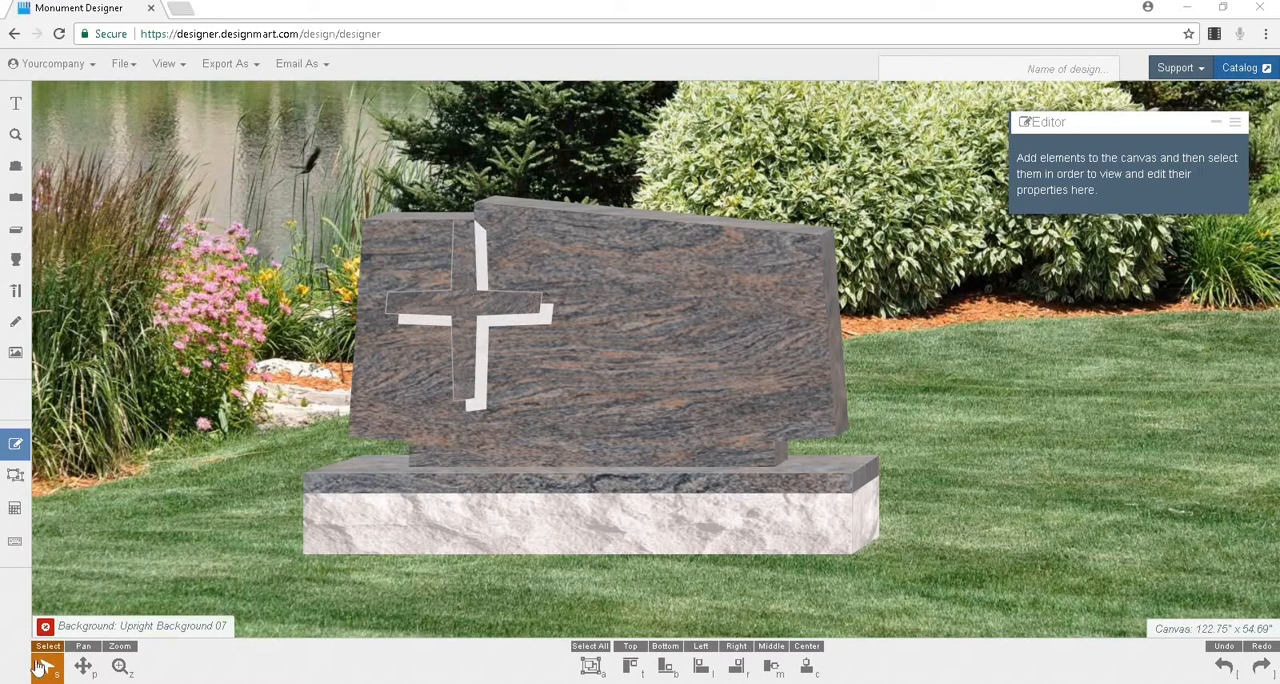
click(90, 66)
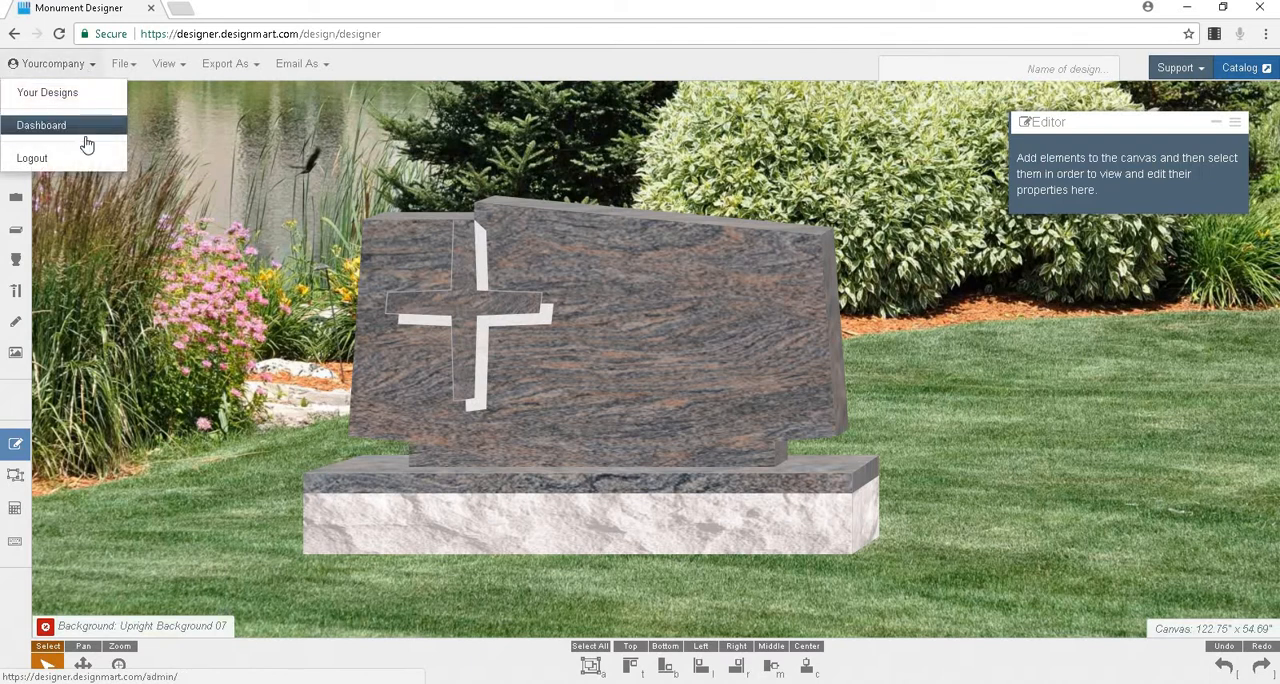
click(91, 64)
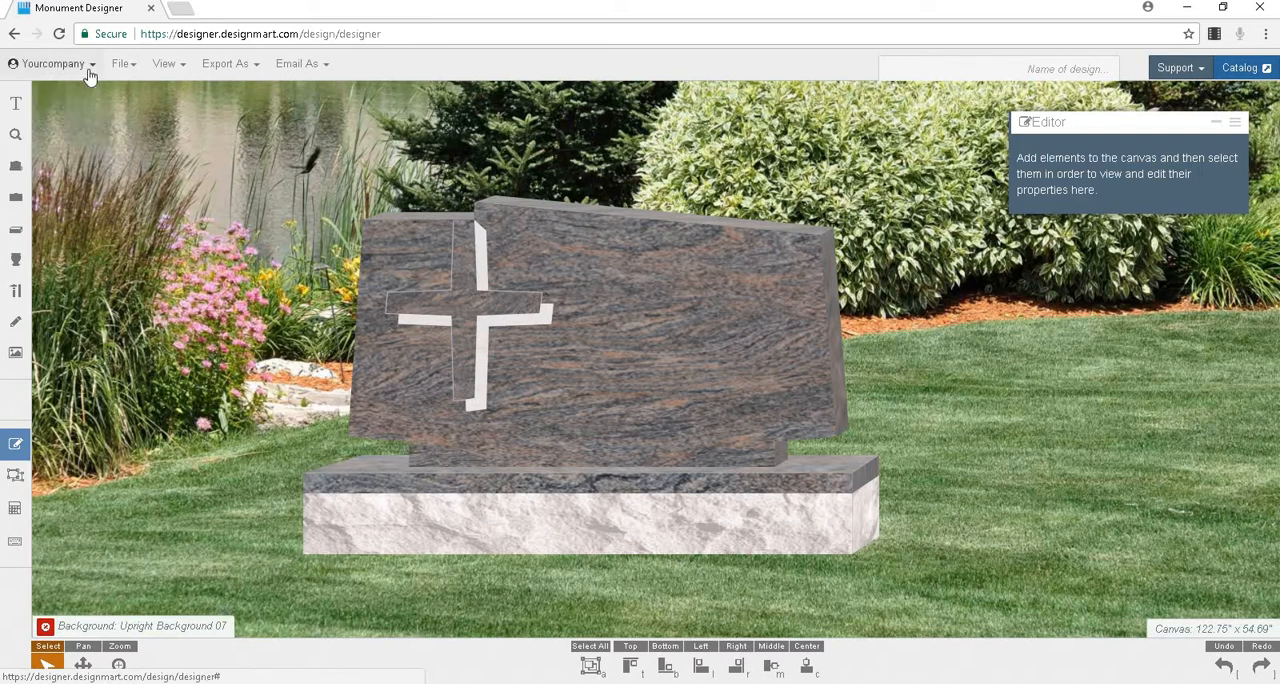
click(114, 70)
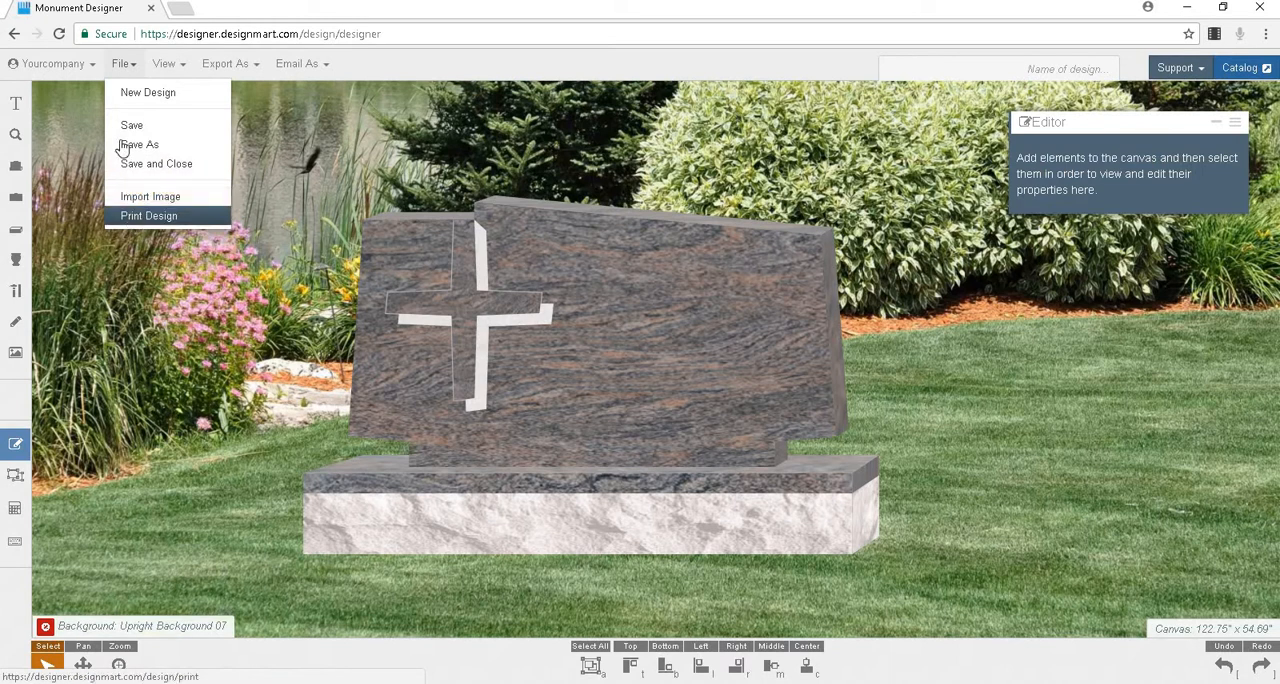
click(122, 66)
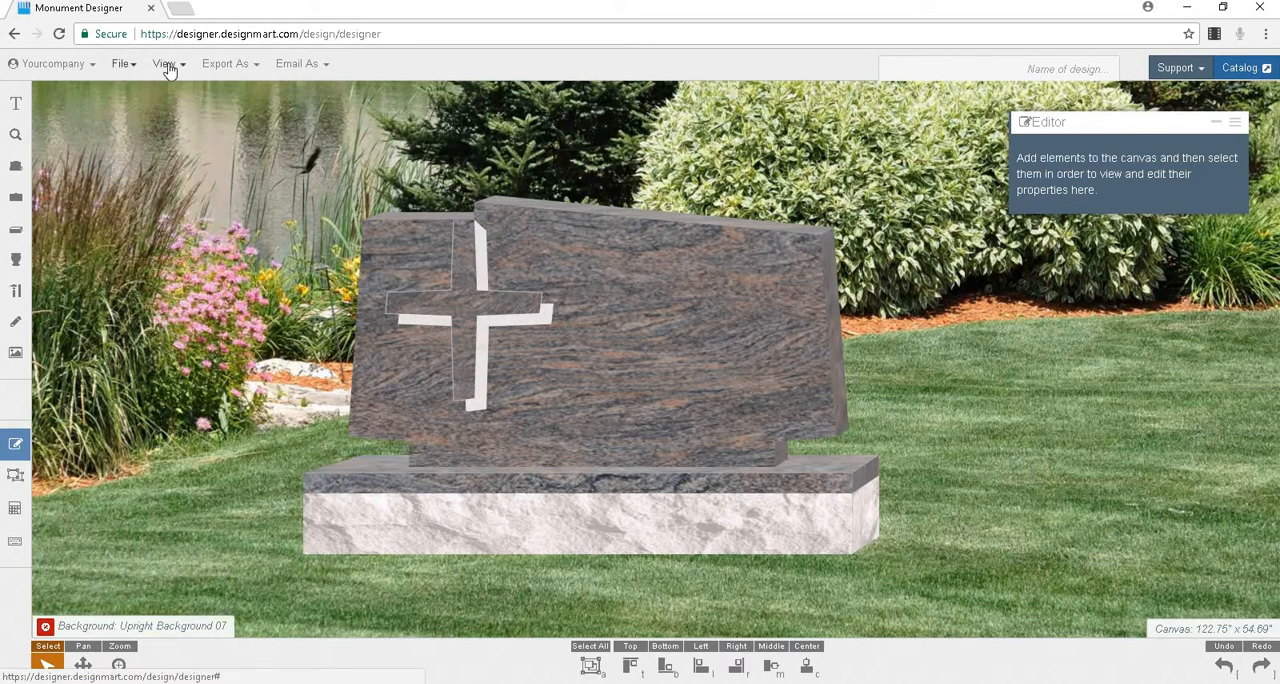
Step: Hide the Editor docker and show it again
click(167, 65)
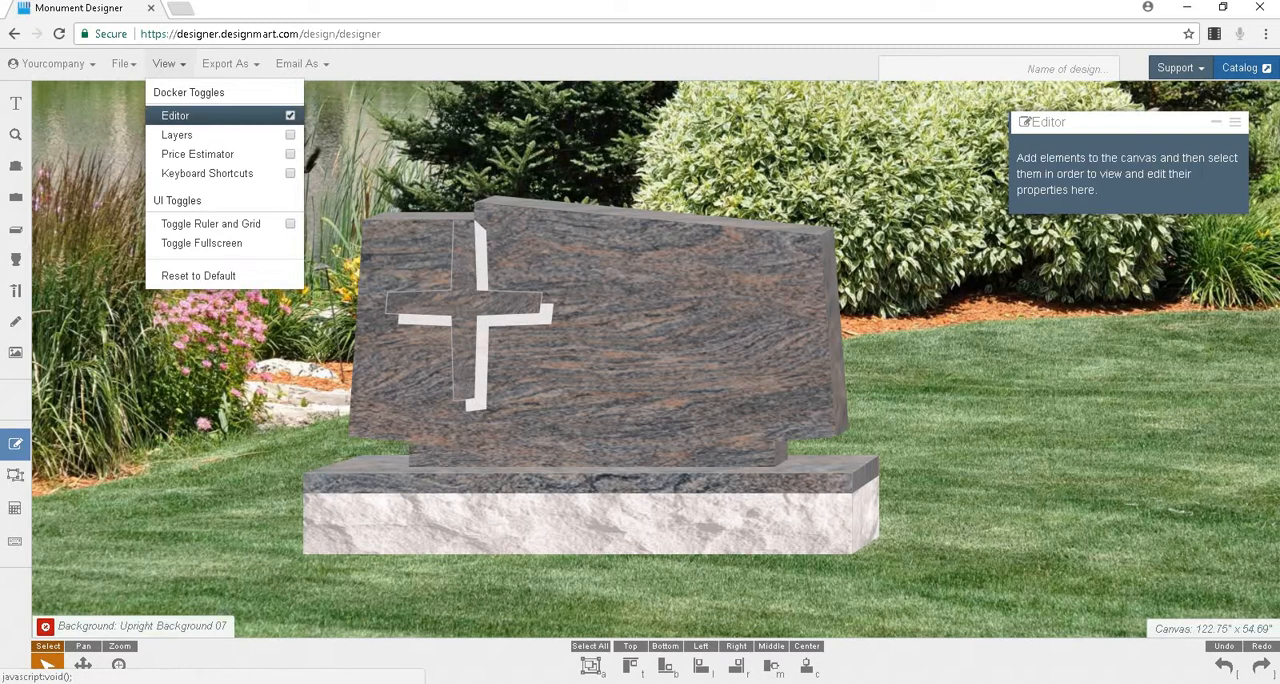
click(290, 117)
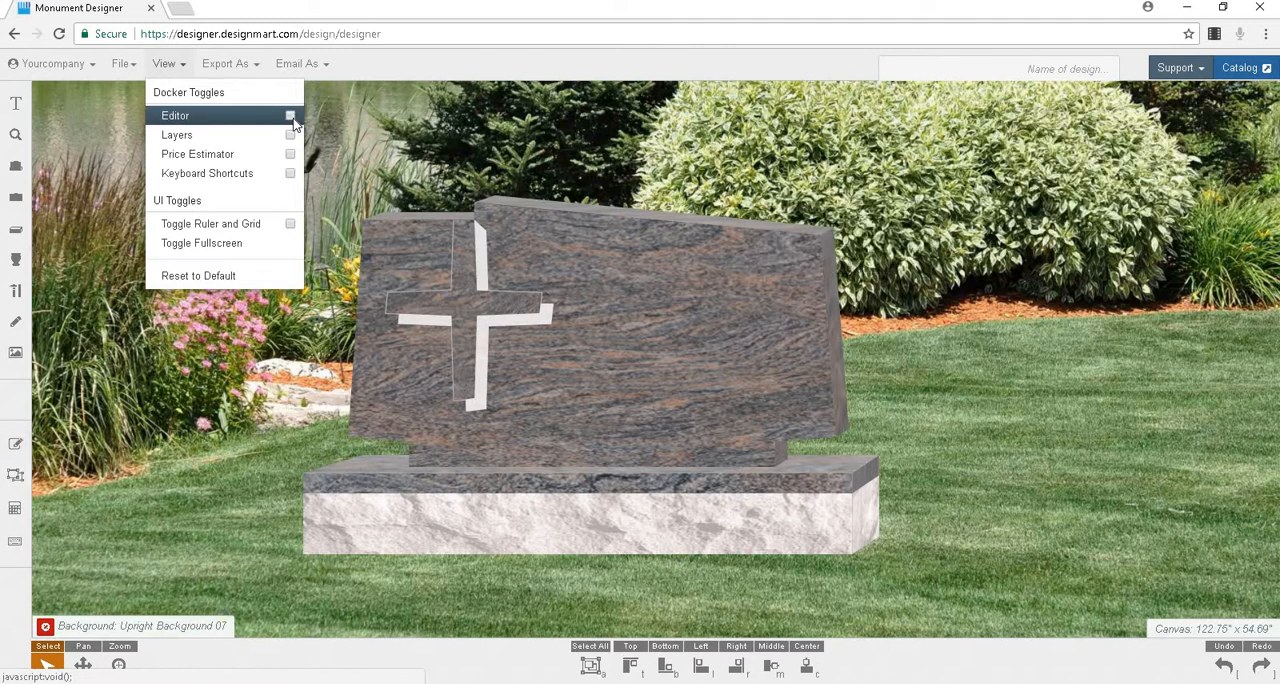
click(290, 117)
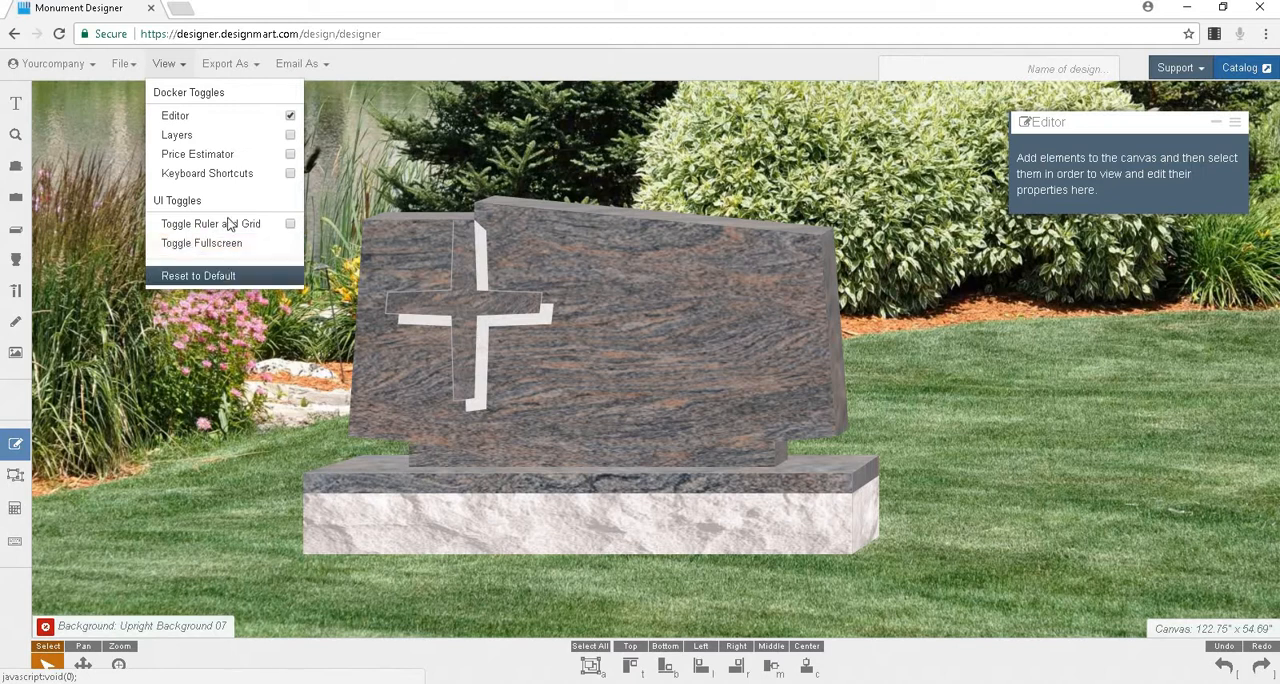
click(181, 72)
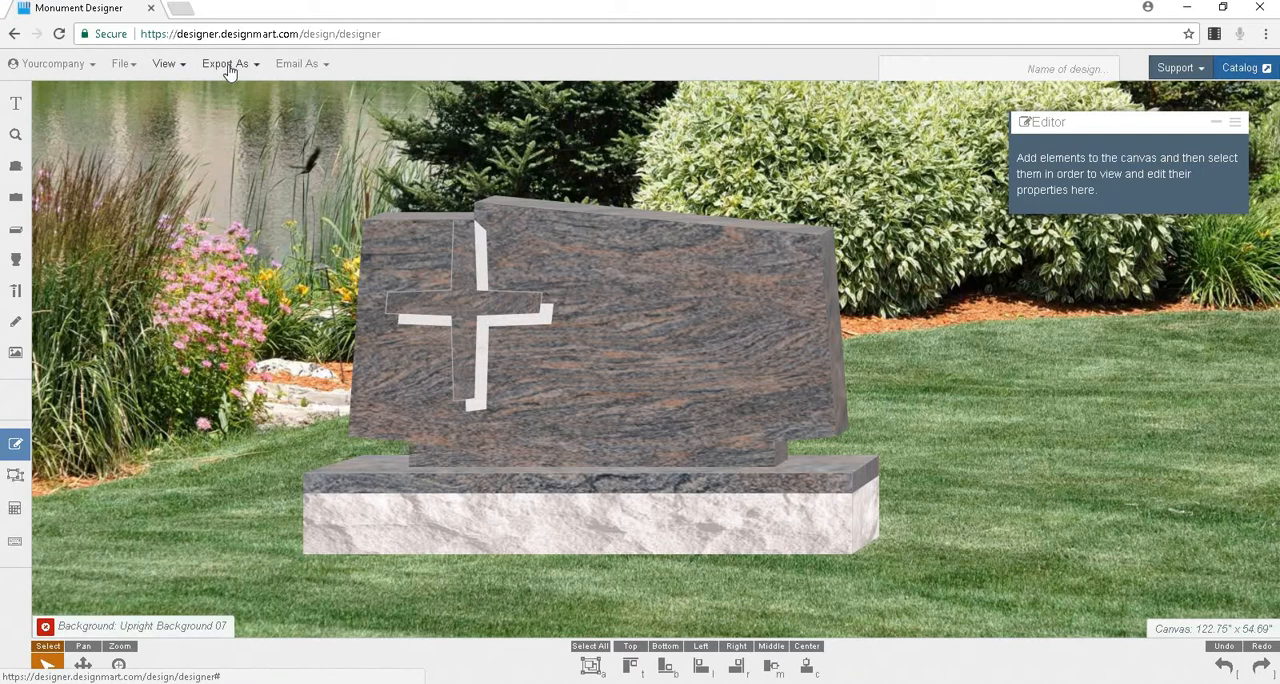
Step: Review the export and email formats, opening and cancelling the form for emailing the design as a JPG picture
click(229, 70)
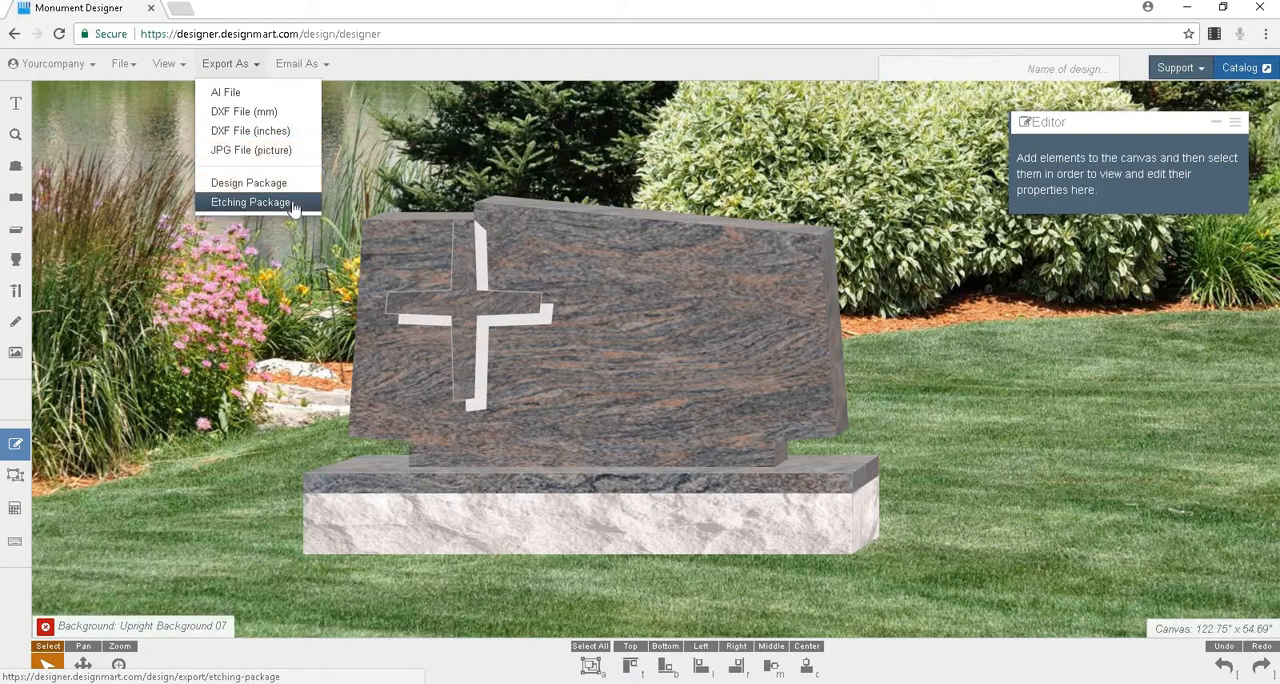
click(235, 62)
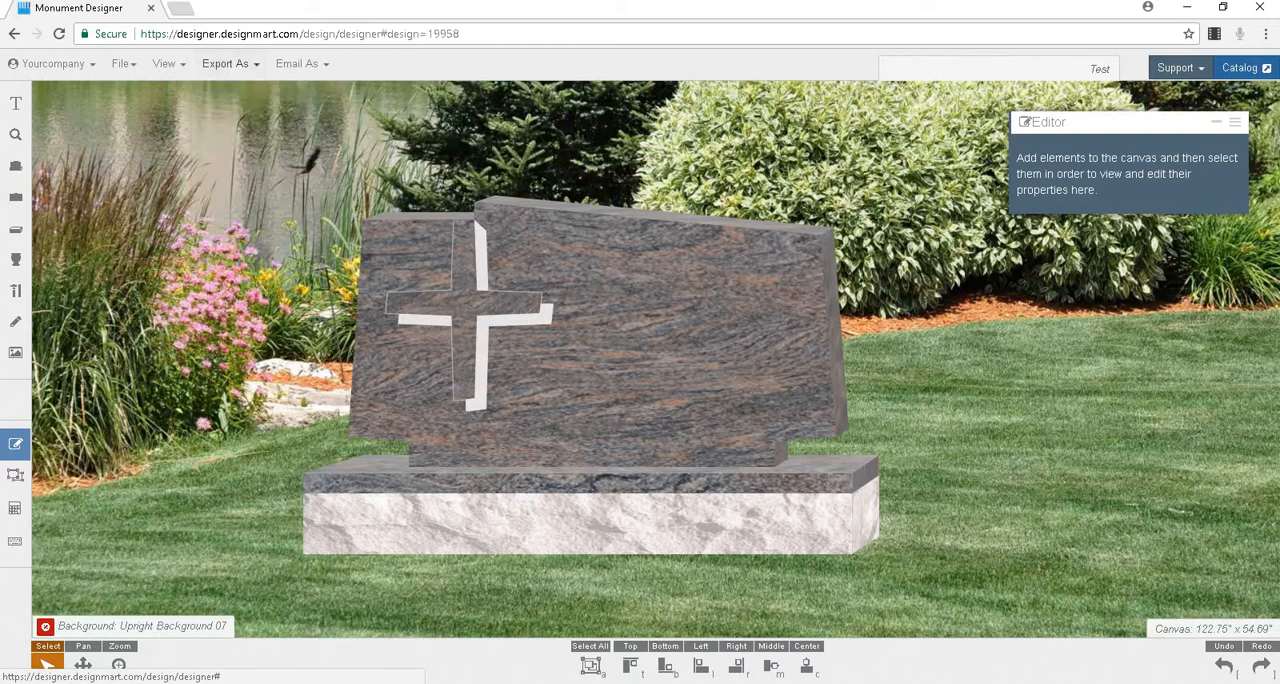
click(300, 63)
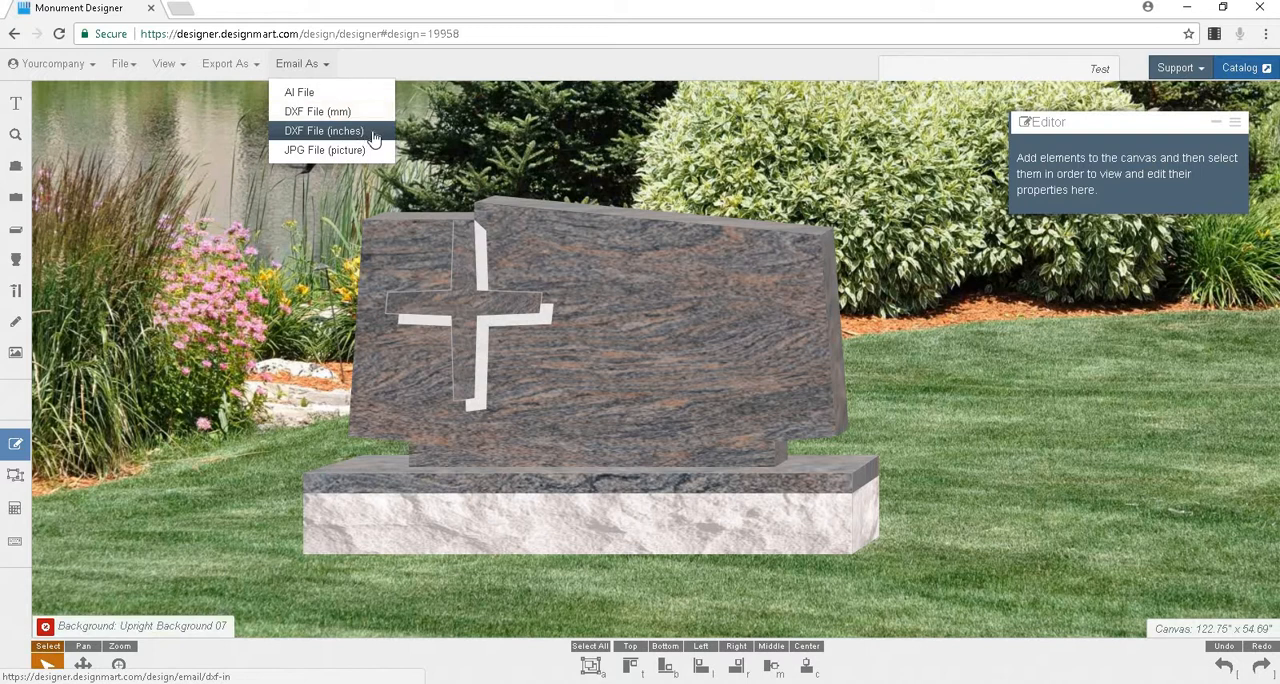
click(325, 150)
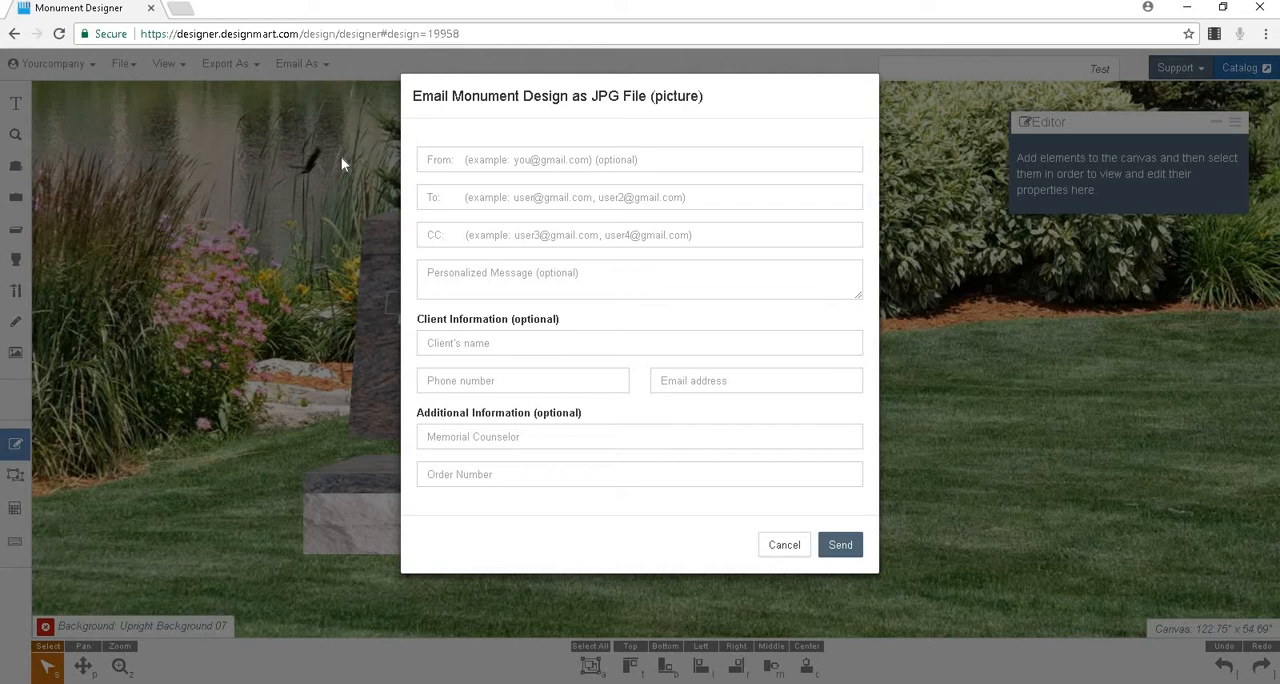
click(786, 549)
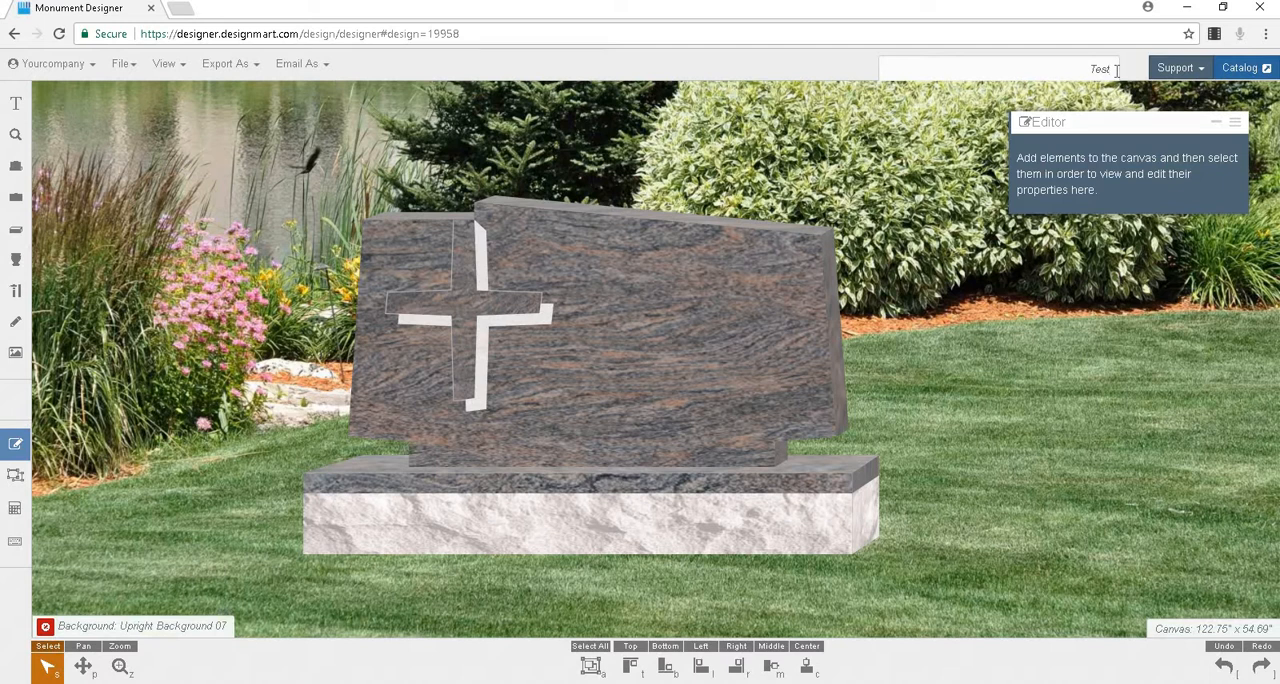
Step: Rename the design Test2 and save it as a separate design
key(Return)
click(122, 66)
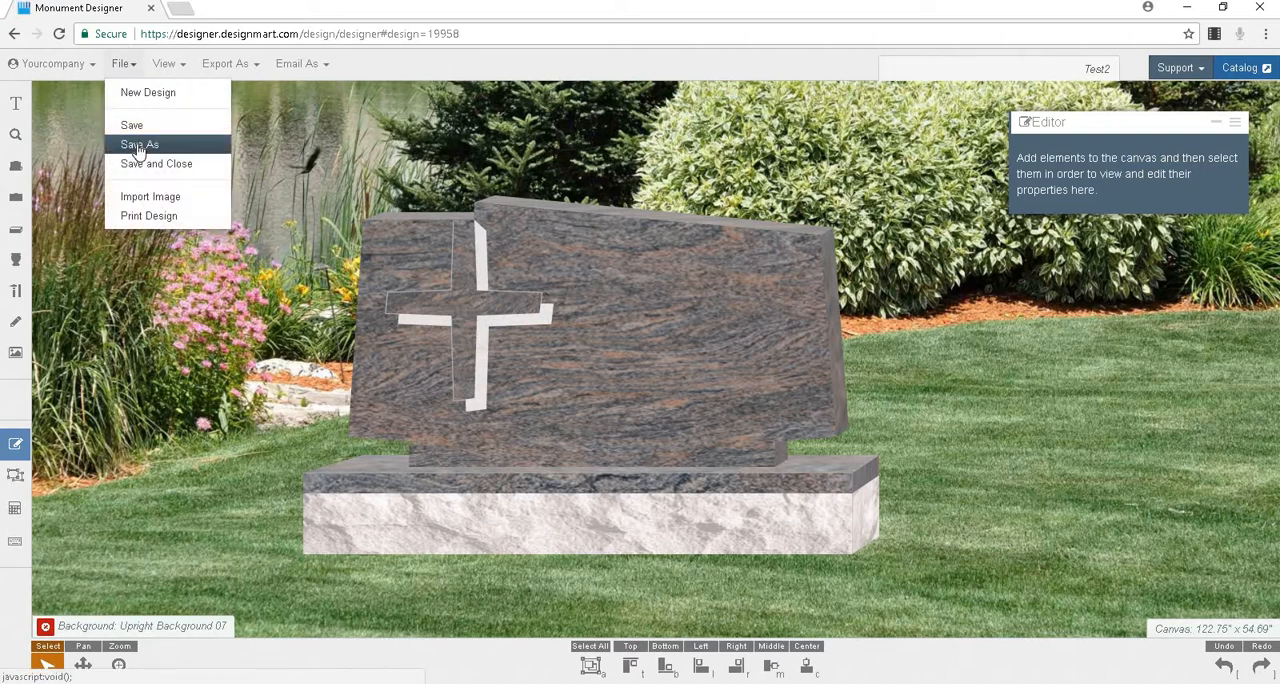
click(139, 147)
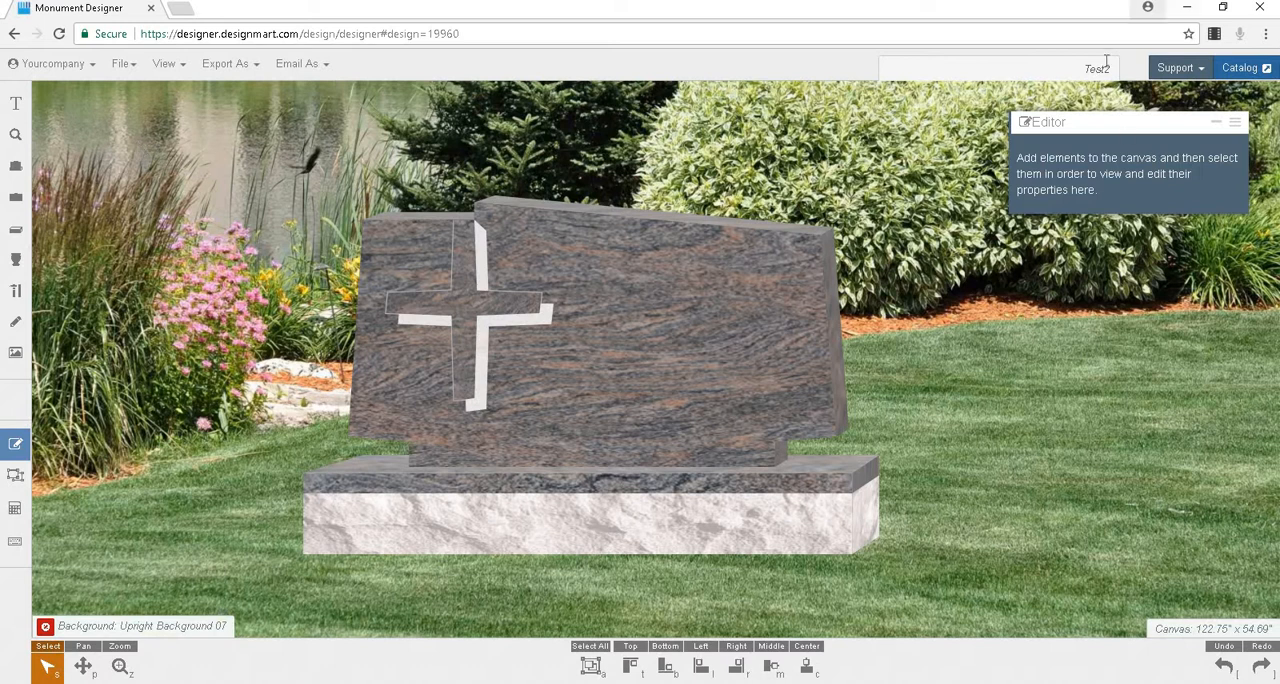
Step: Look up the available support contact options
click(1206, 69)
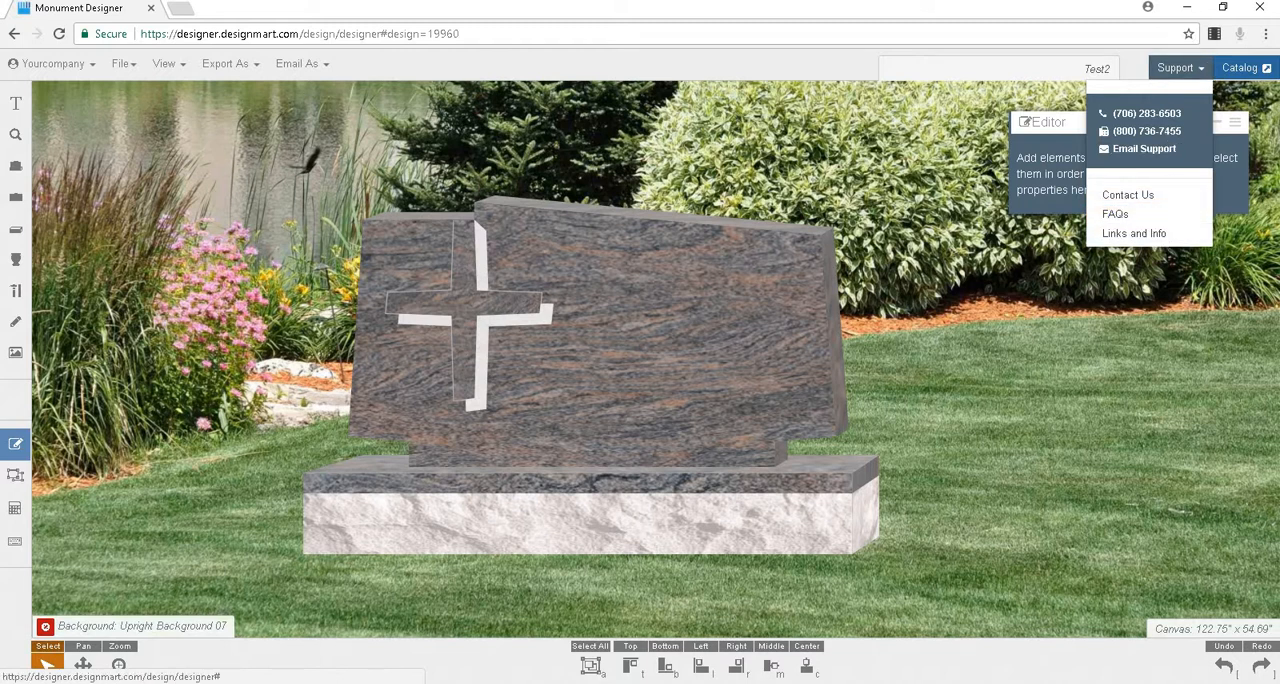
click(1178, 68)
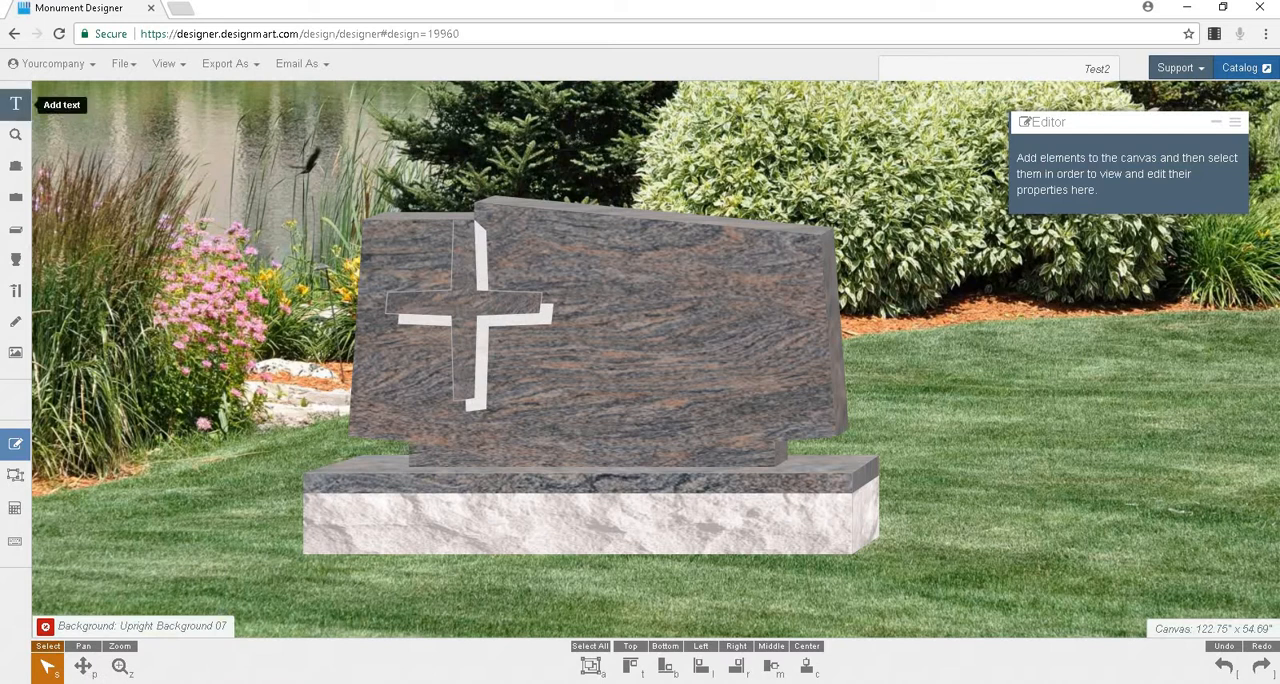
Step: Add a text element to the canvas and select it to show its content in the Text Editor
click(16, 108)
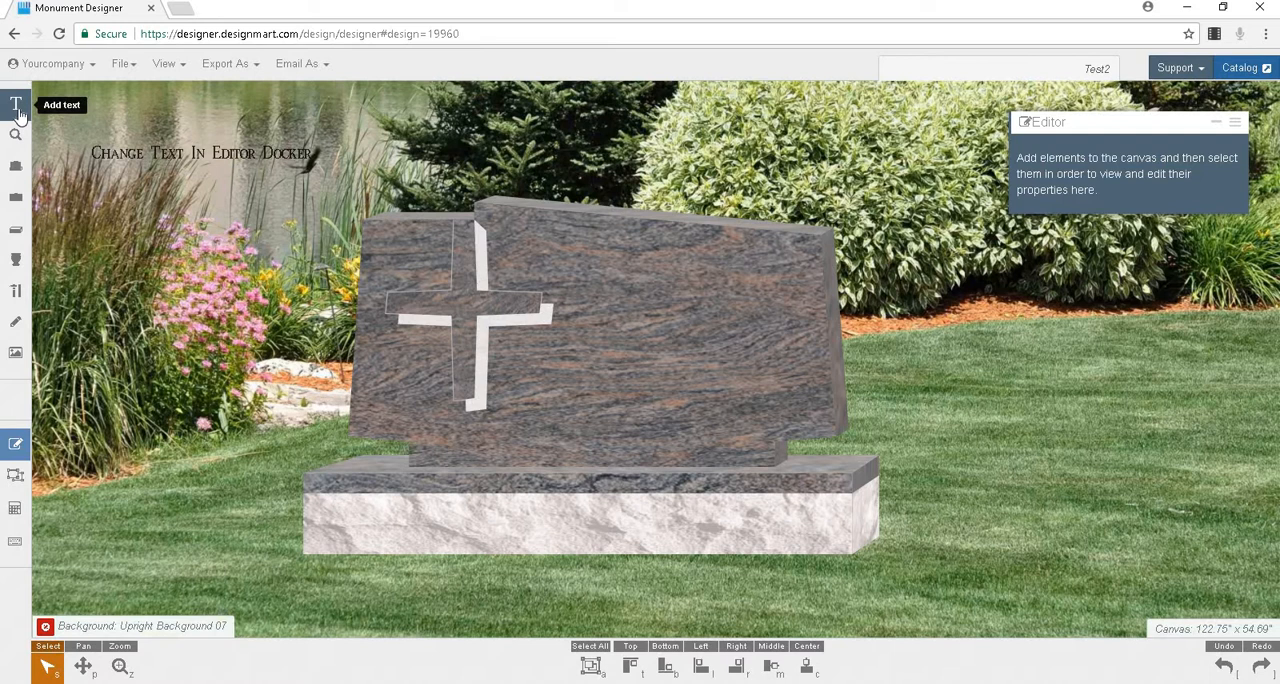
click(156, 158)
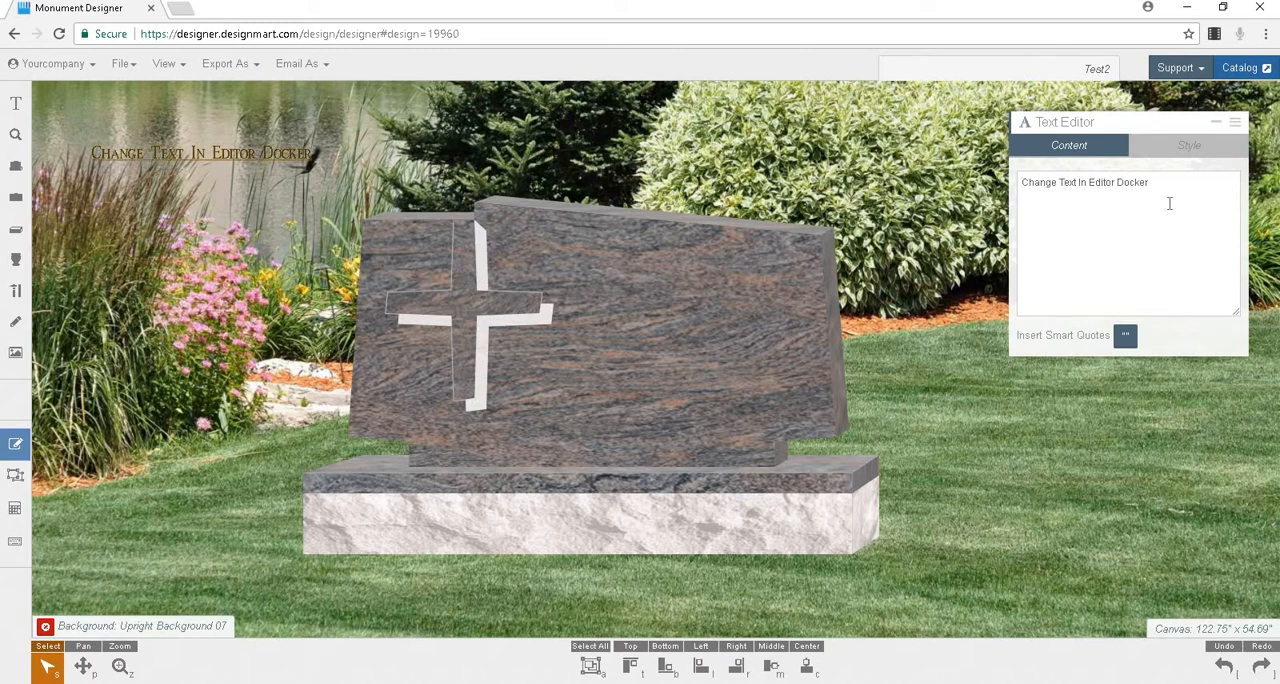
Step: Search the whole library for "angel", "922" and "rose", and list the component categories that match "rose"
click(15, 136)
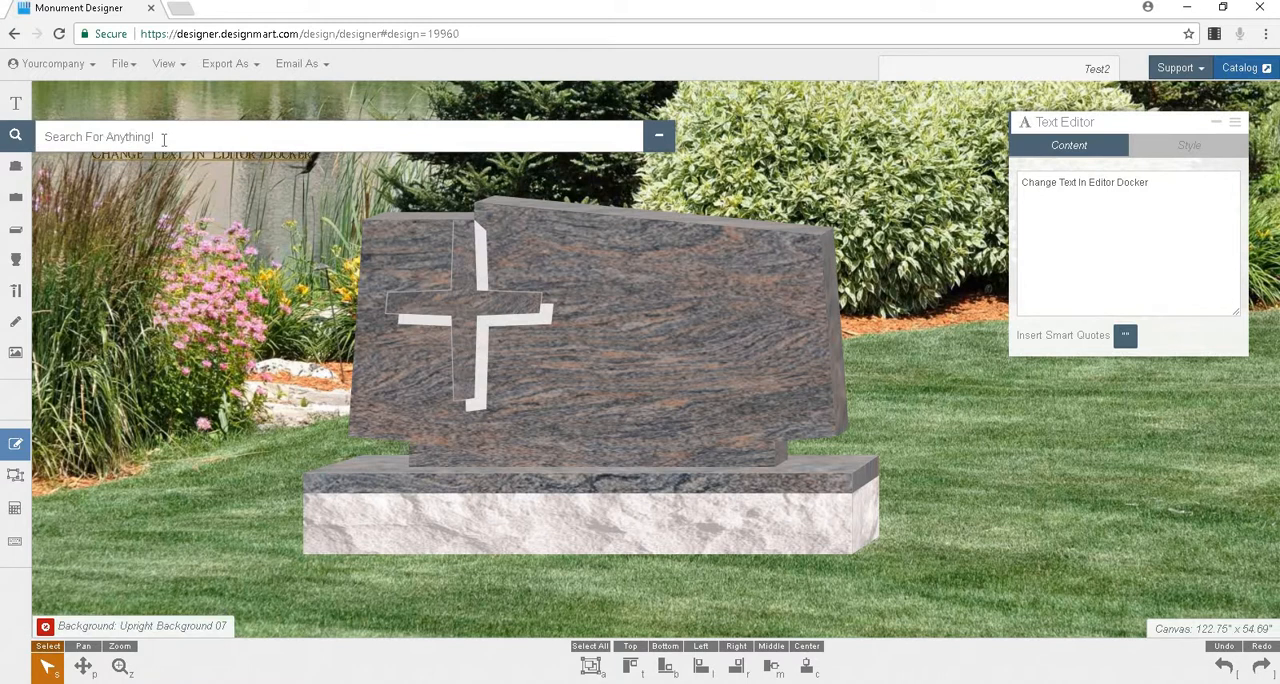
text(angel)
text(922)
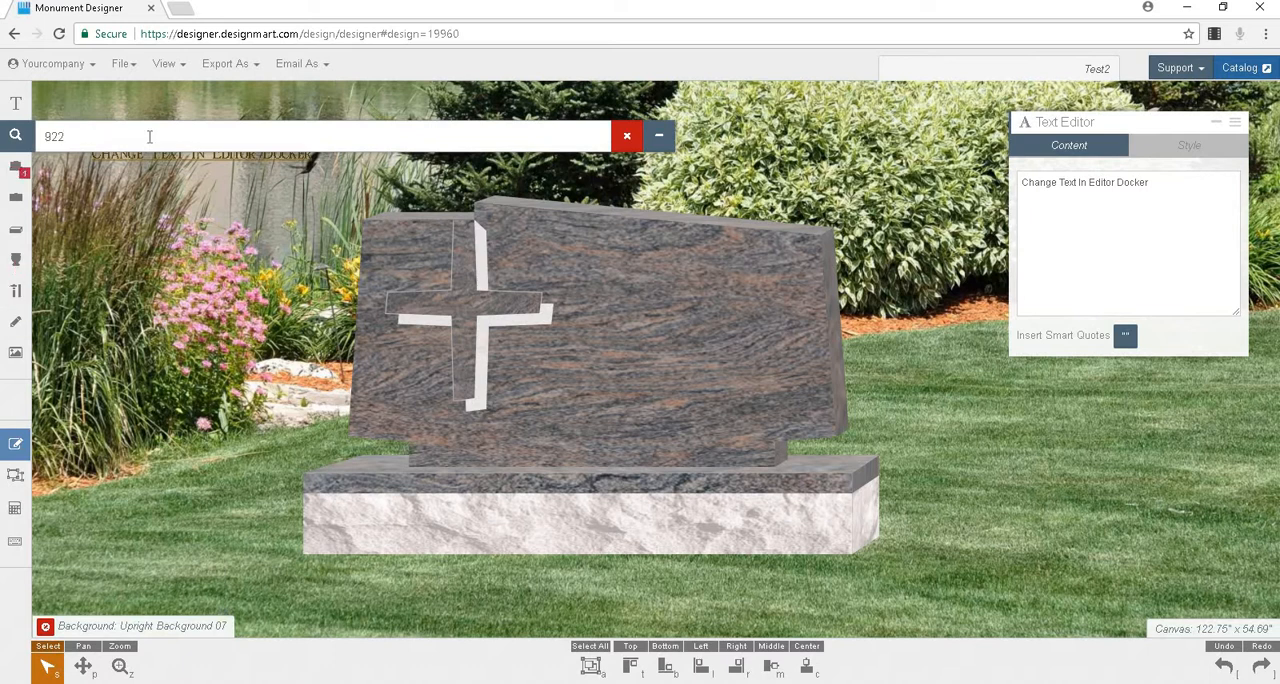
key(BackSpace)
key(BackSpace)
key(BackSpace)
text(rose)
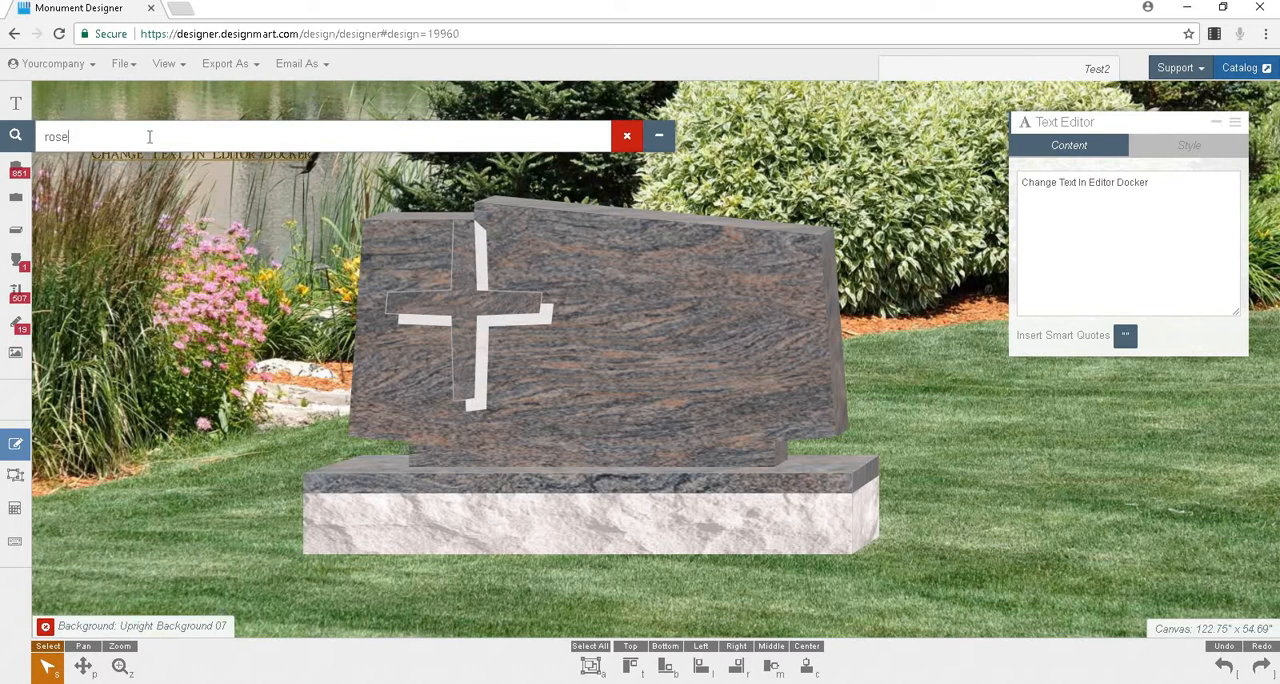
click(16, 292)
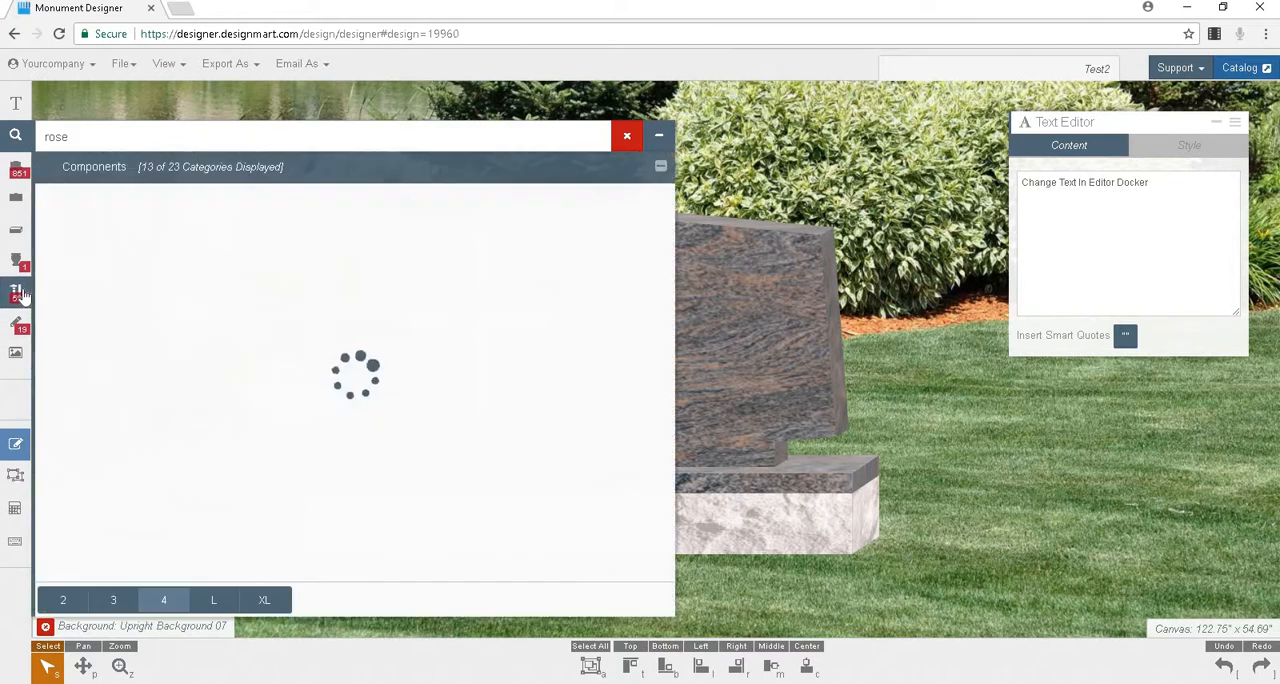
Step: Search the components for "hands" and "praying", view the matching items in the Hands category, and clear and close the search
text(hands)
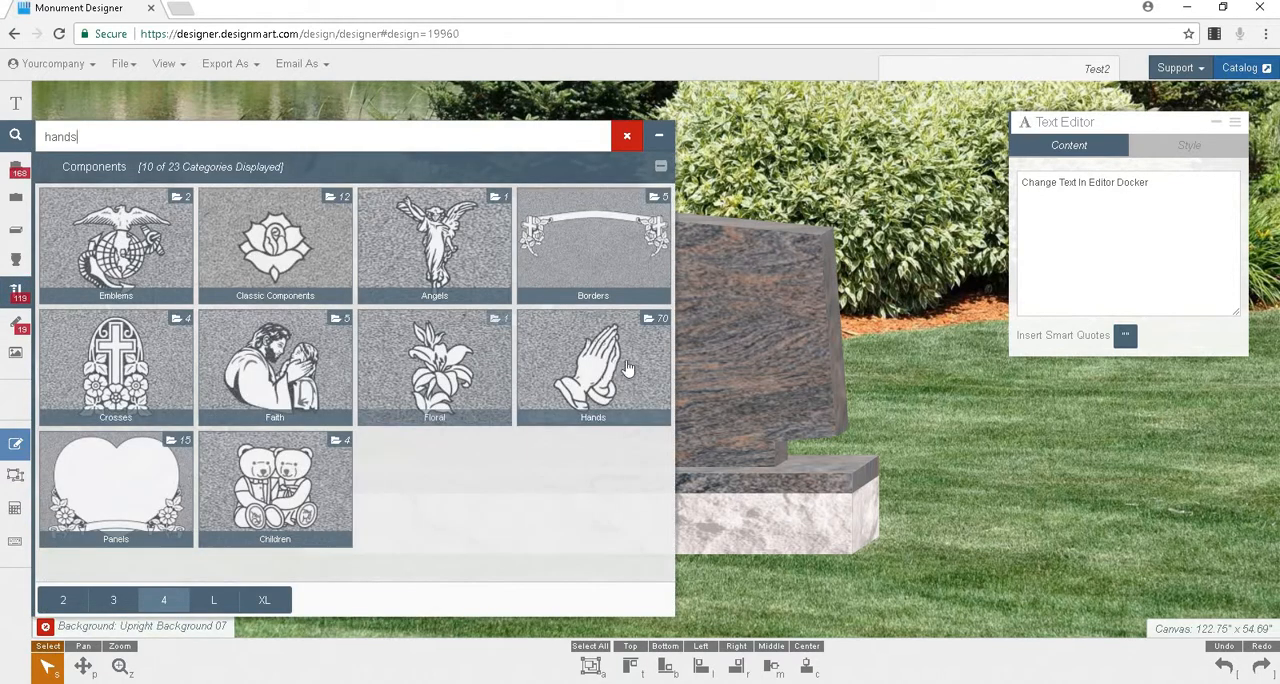
click(3, 139)
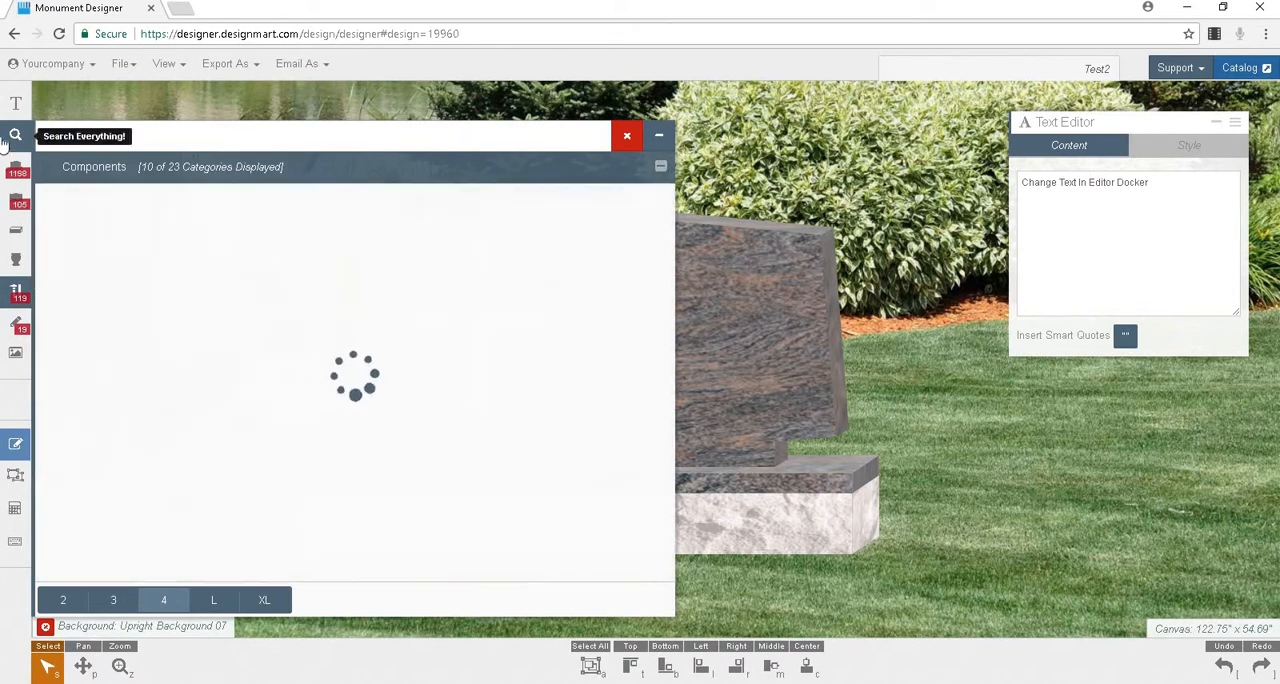
text(praying)
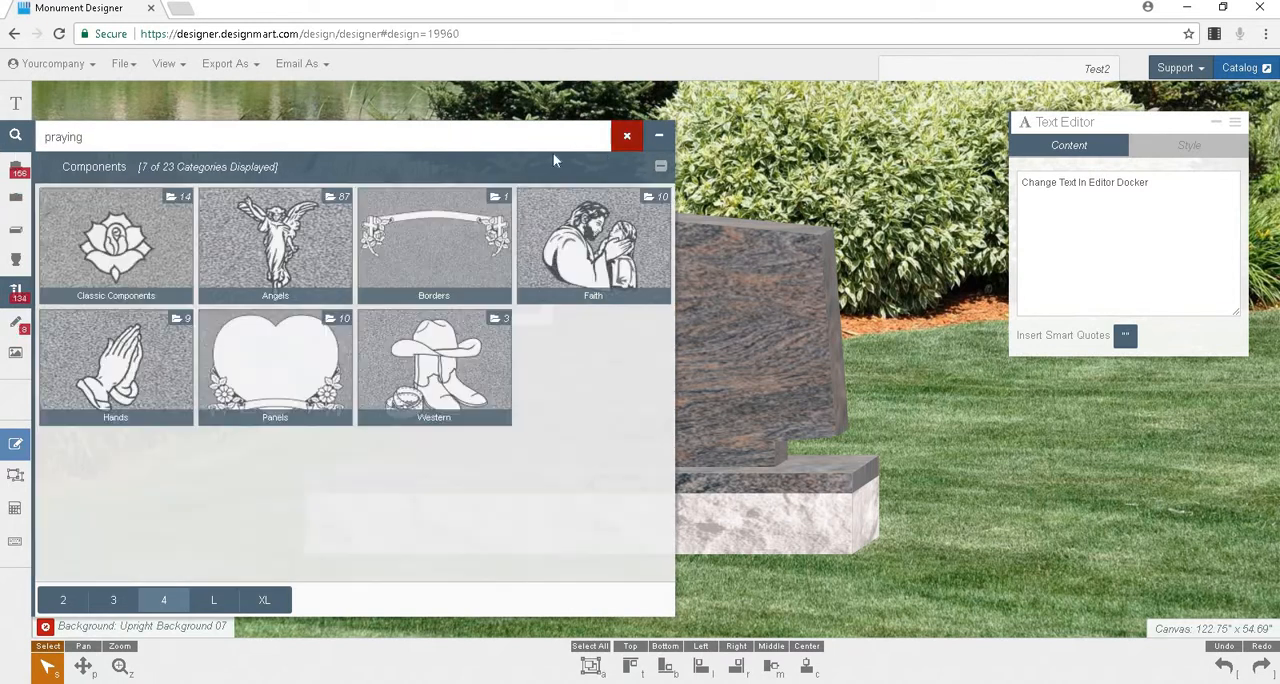
click(190, 332)
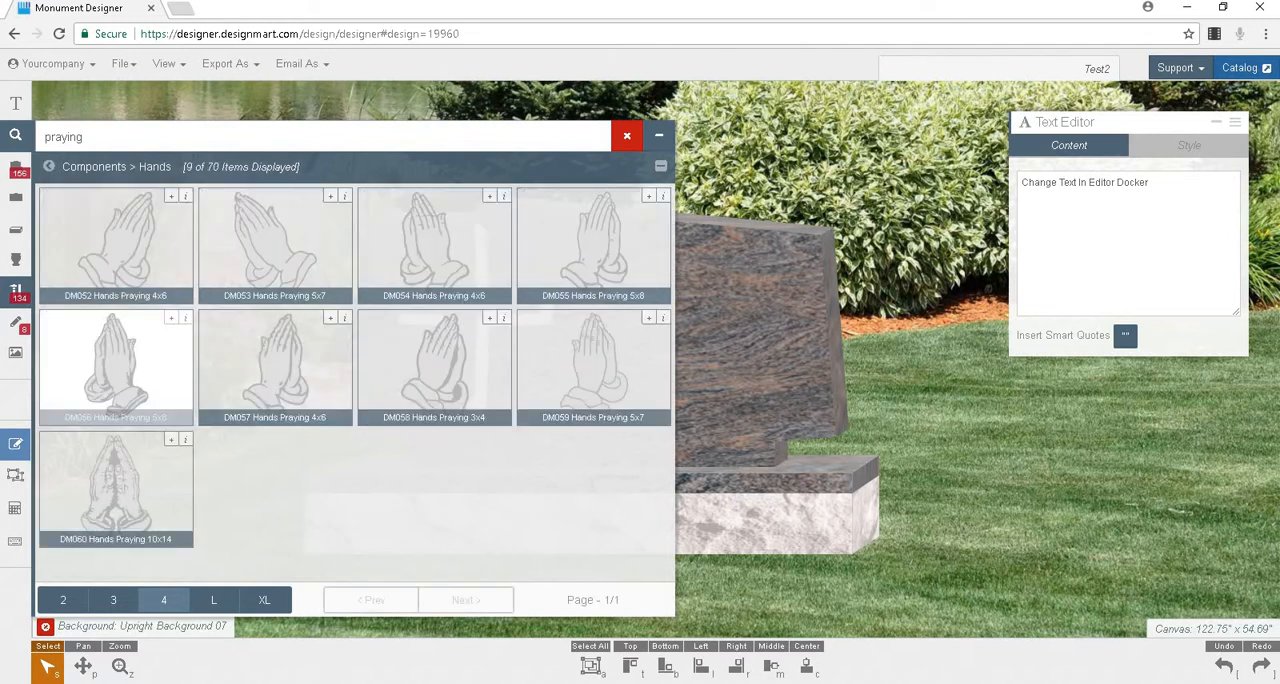
click(627, 136)
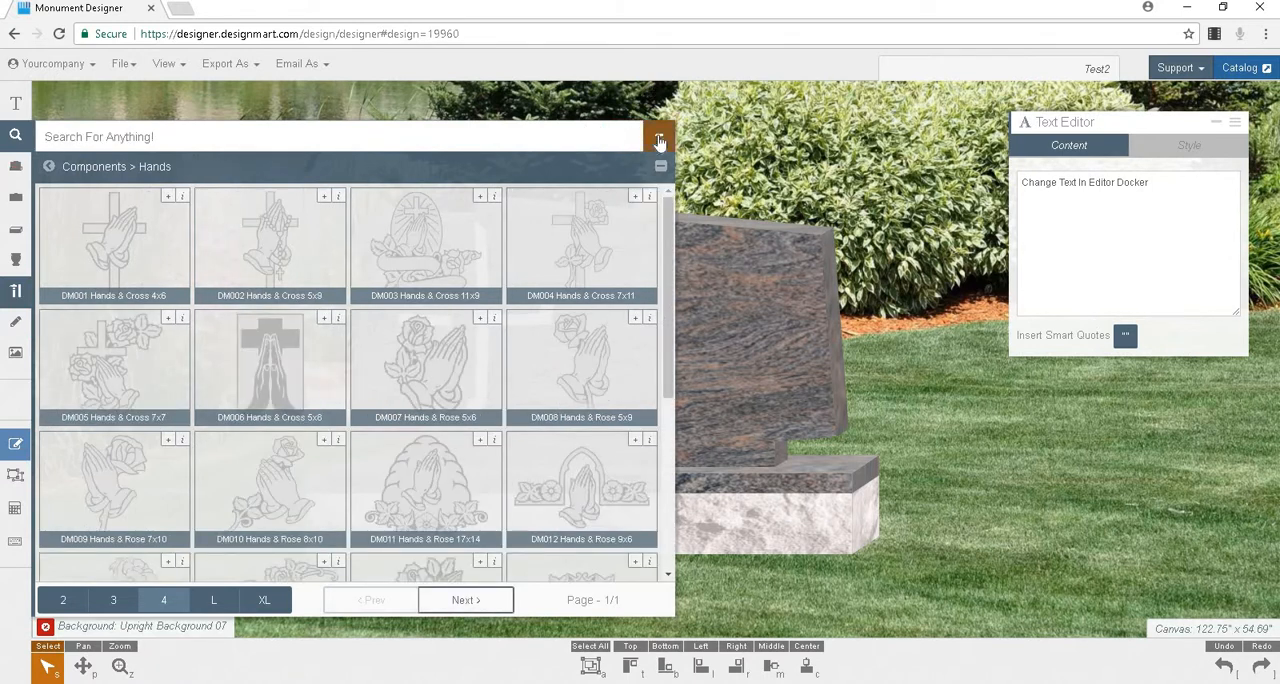
click(659, 135)
click(660, 167)
Step: Show all component categories and compare the XL, L, 3 and 2 thumbnail layouts, returning to layout 4
click(17, 292)
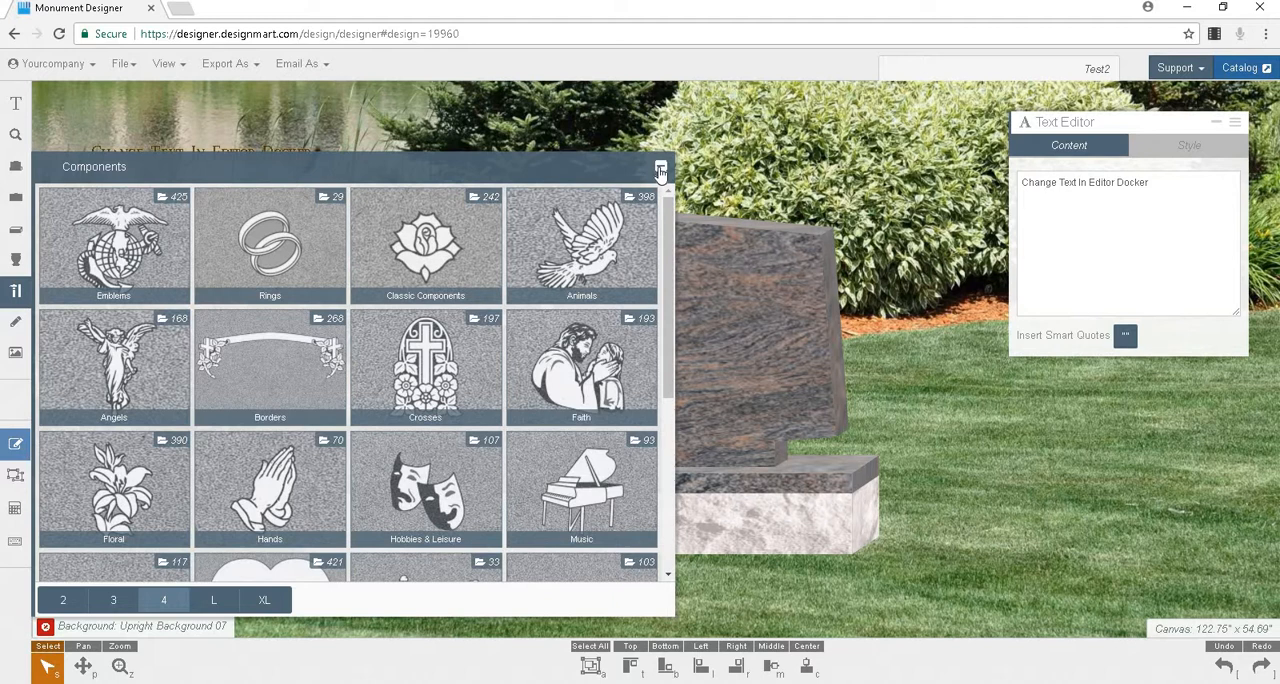
click(264, 598)
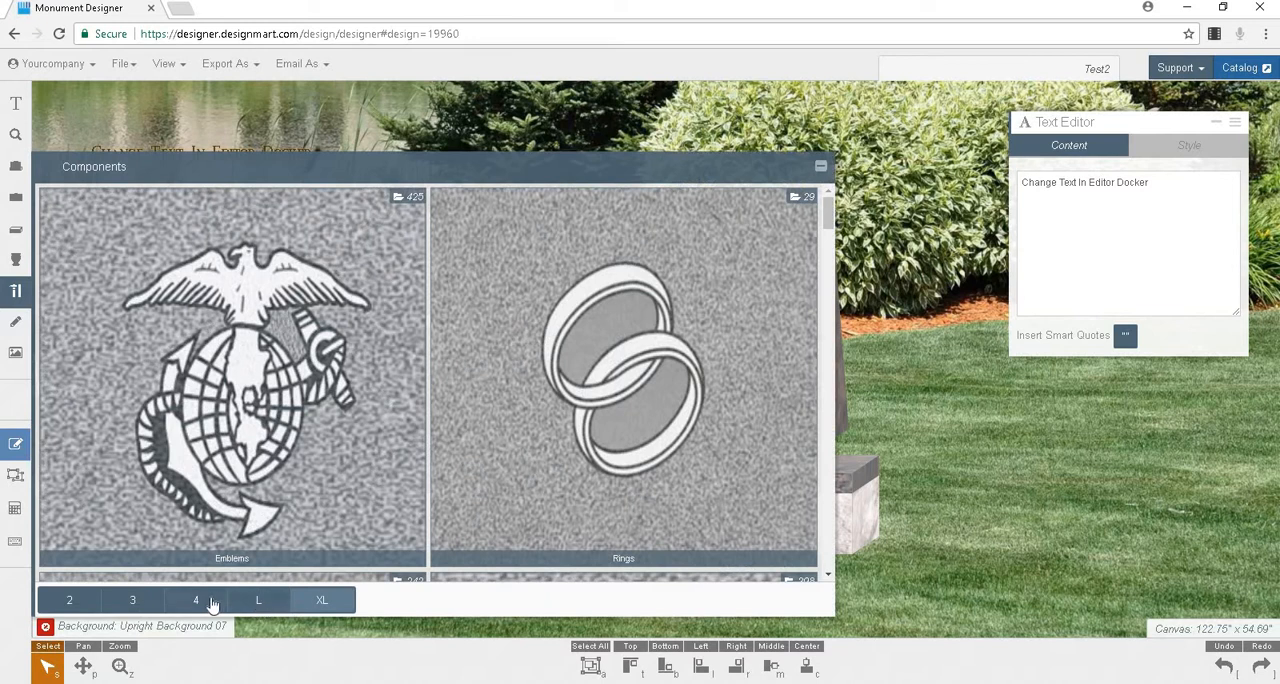
click(211, 604)
click(211, 604)
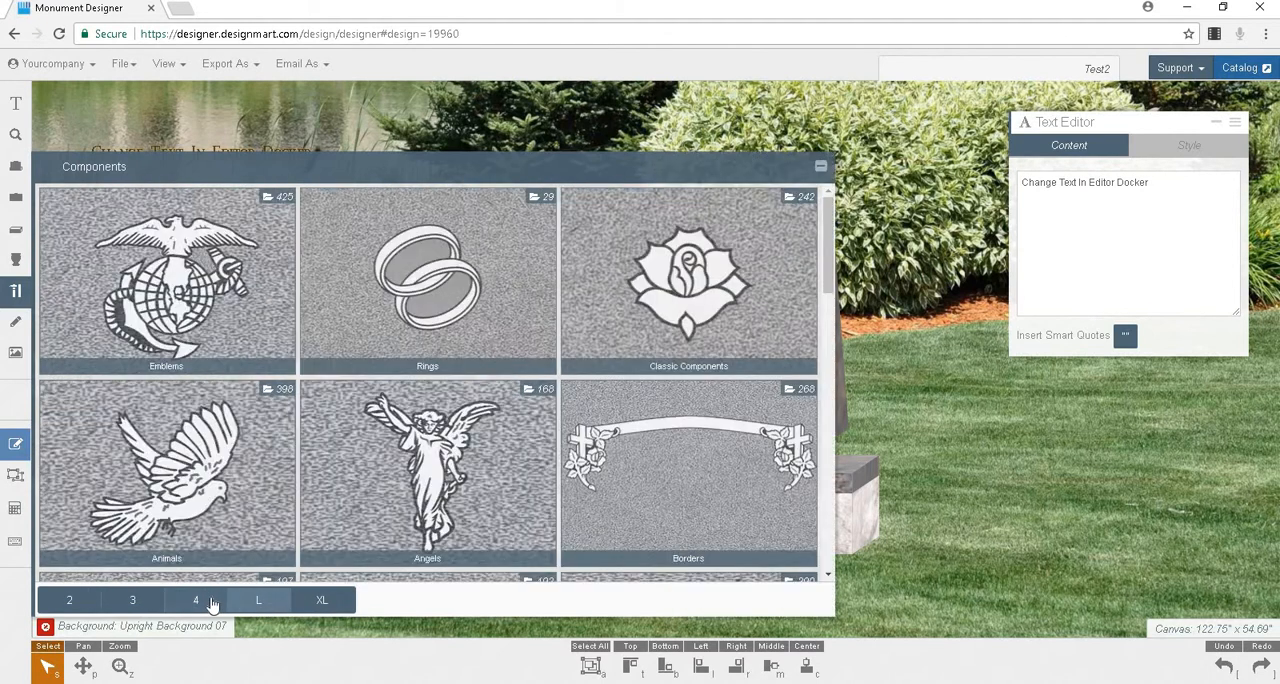
click(108, 602)
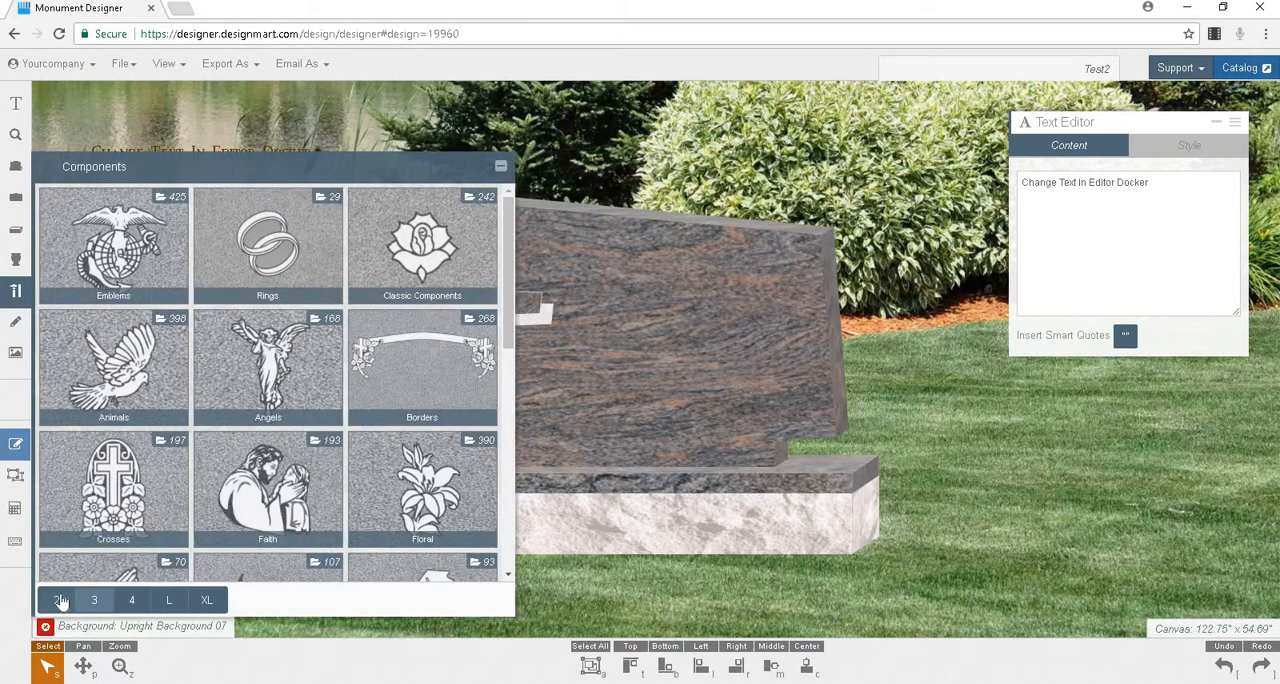
click(60, 600)
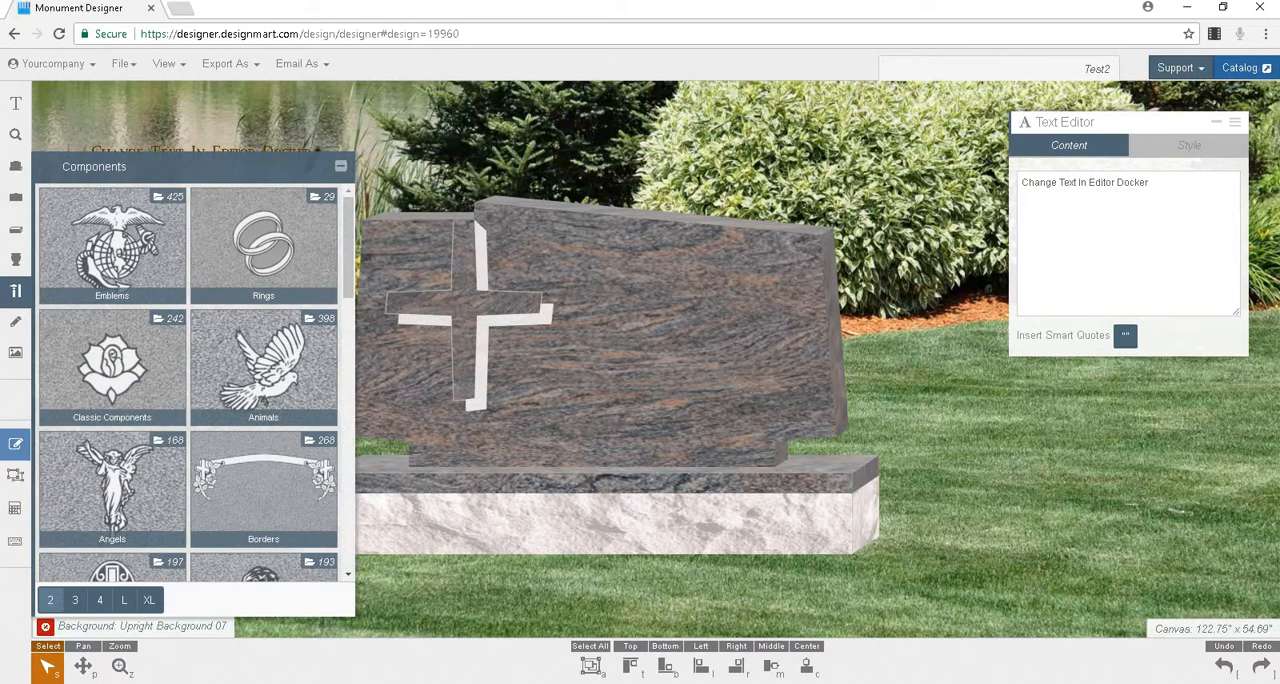
click(98, 606)
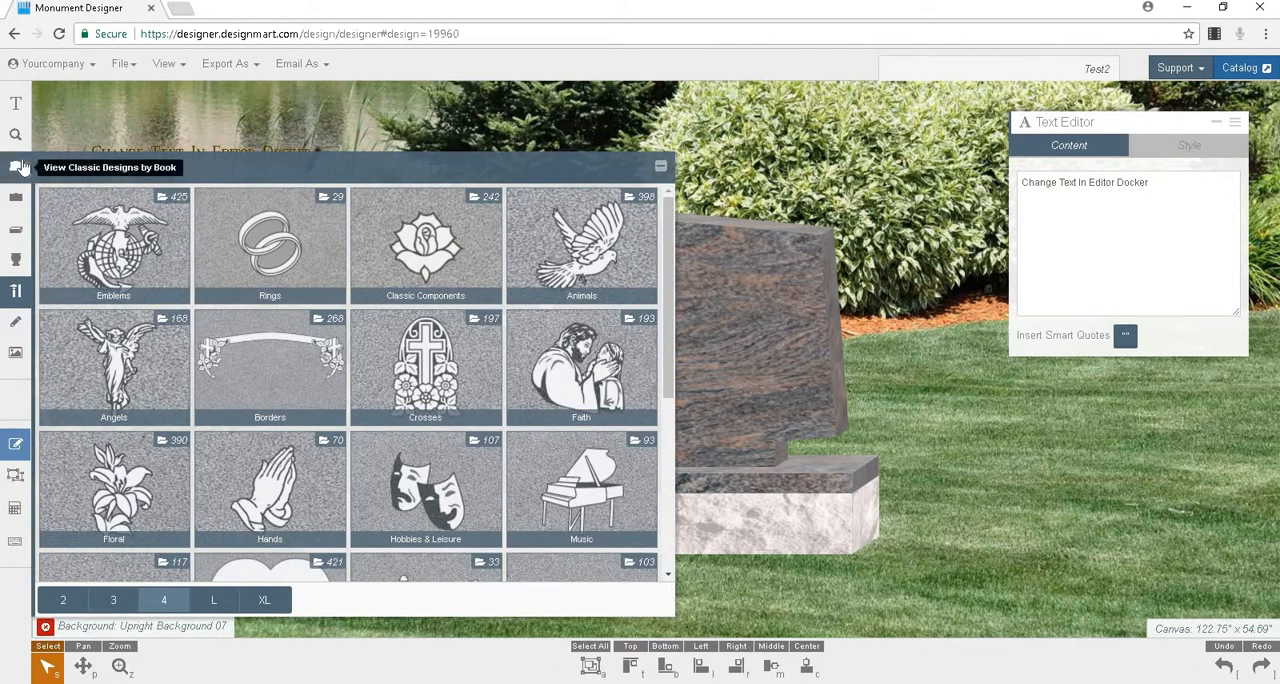
Step: Browse the classic designs by book, opening Ties That Bind, and view the Single Upright category of the monuments
click(20, 166)
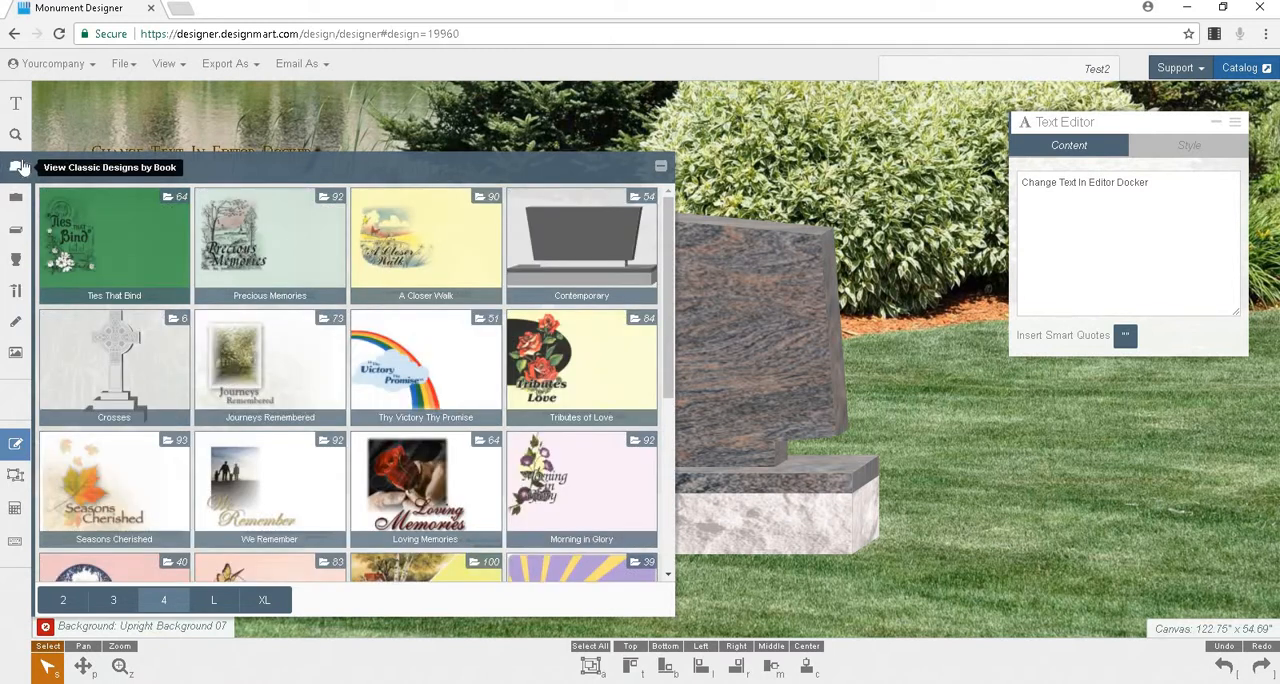
click(80, 222)
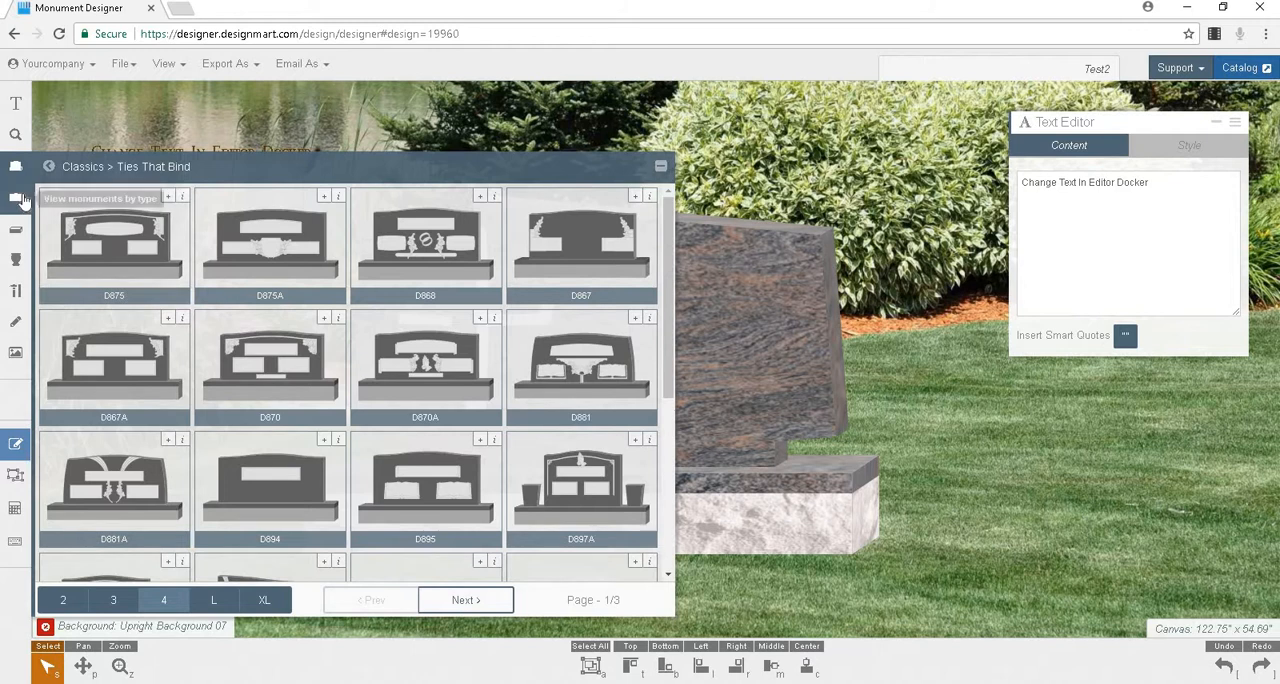
click(18, 198)
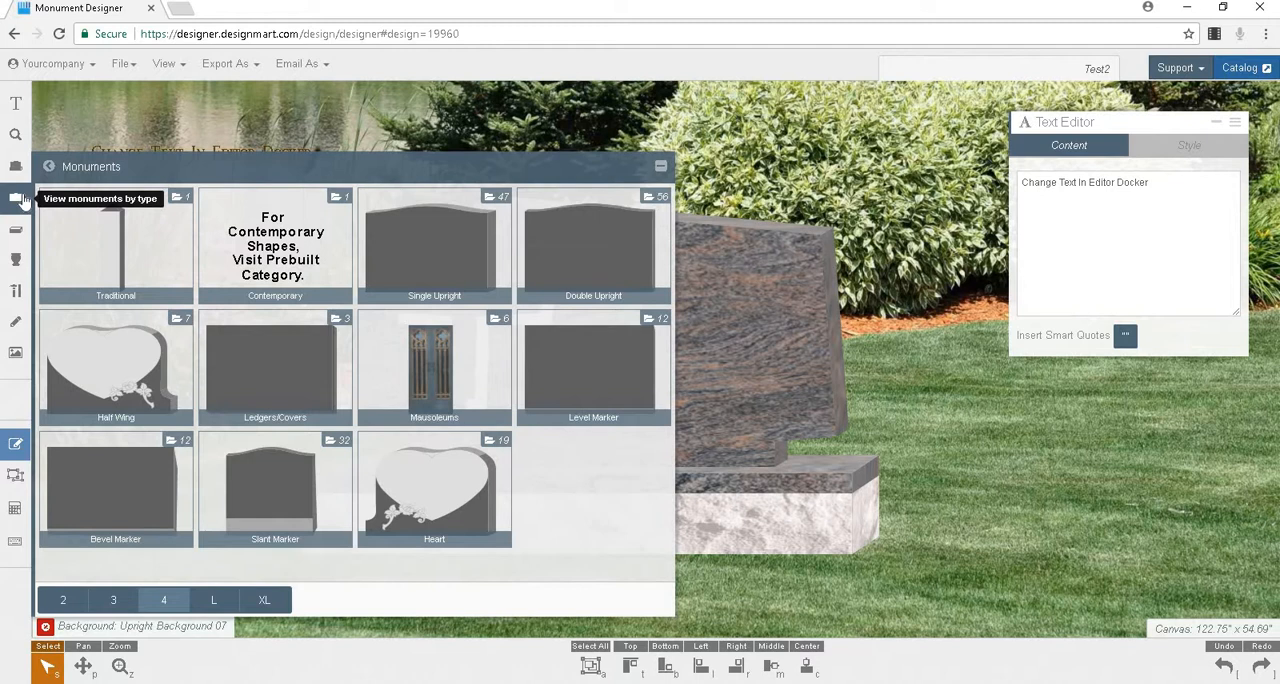
click(491, 272)
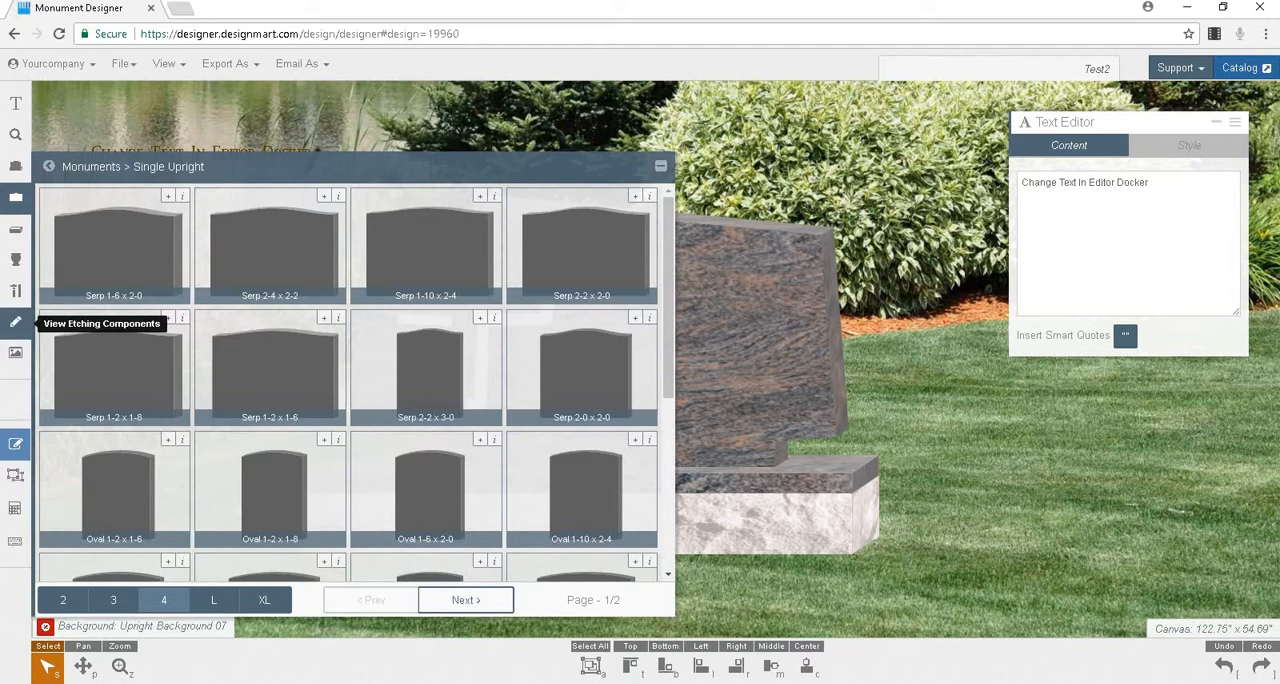
Step: Change the scene's background image to Upright Background 02 and collapse the library
click(17, 355)
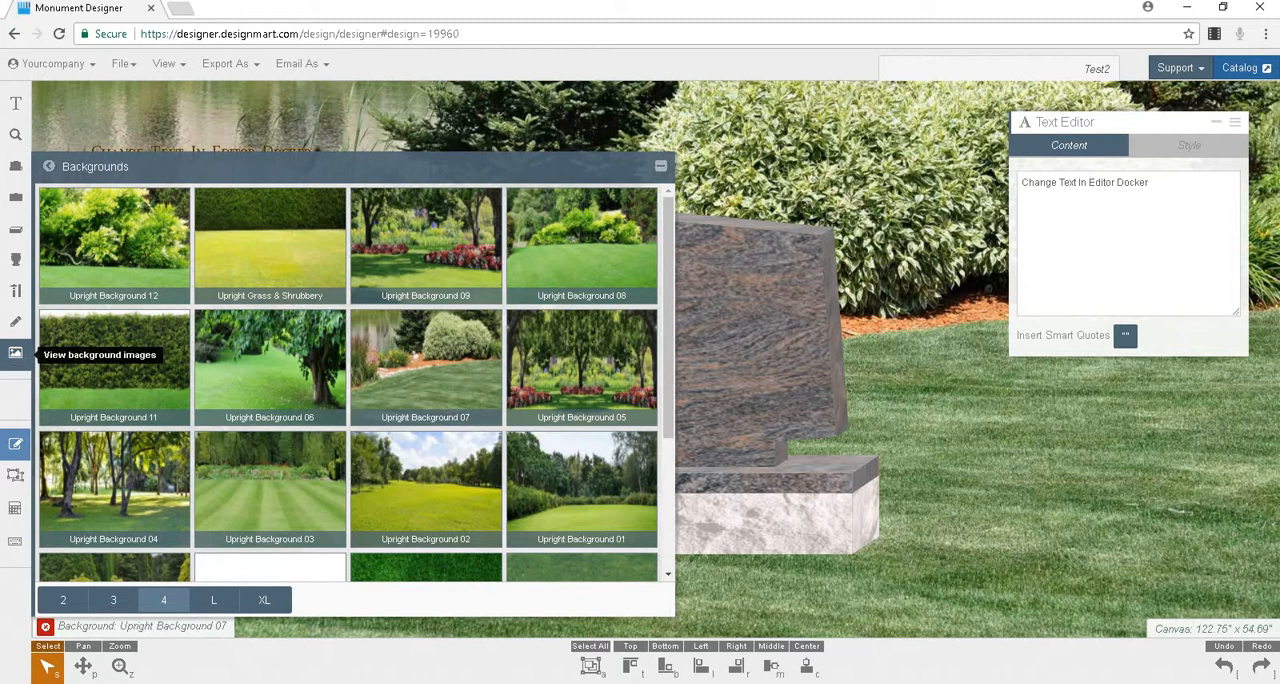
click(425, 490)
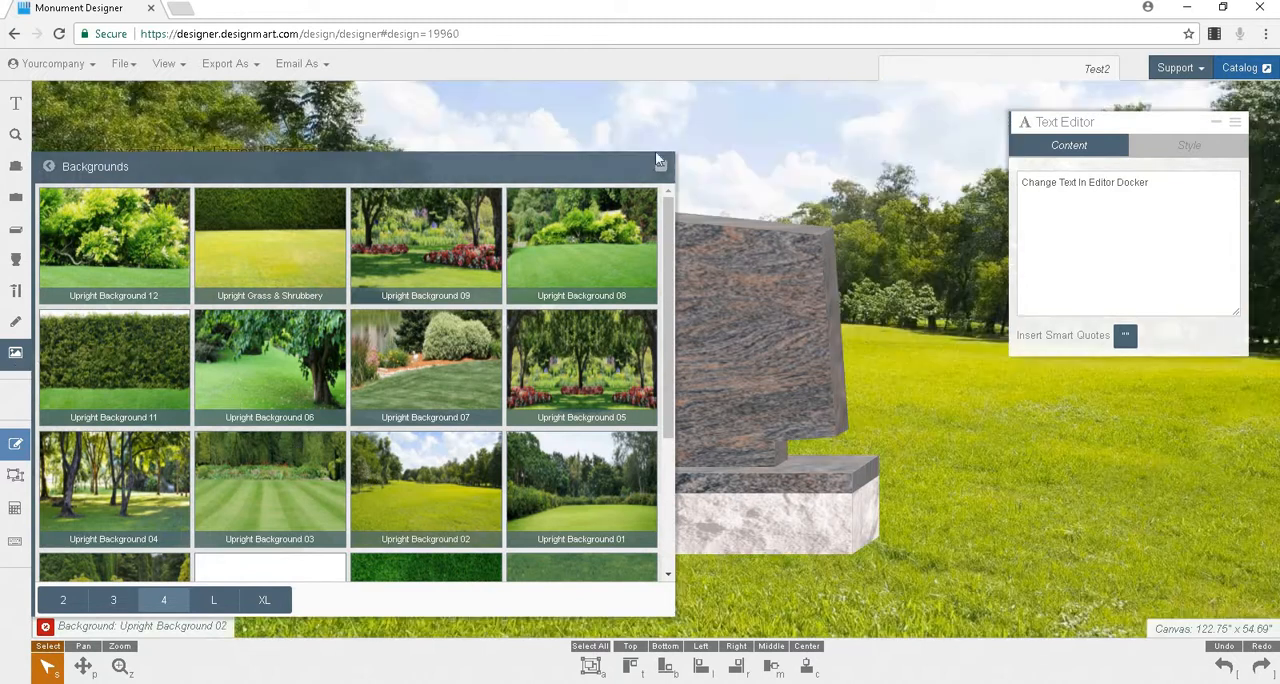
click(661, 163)
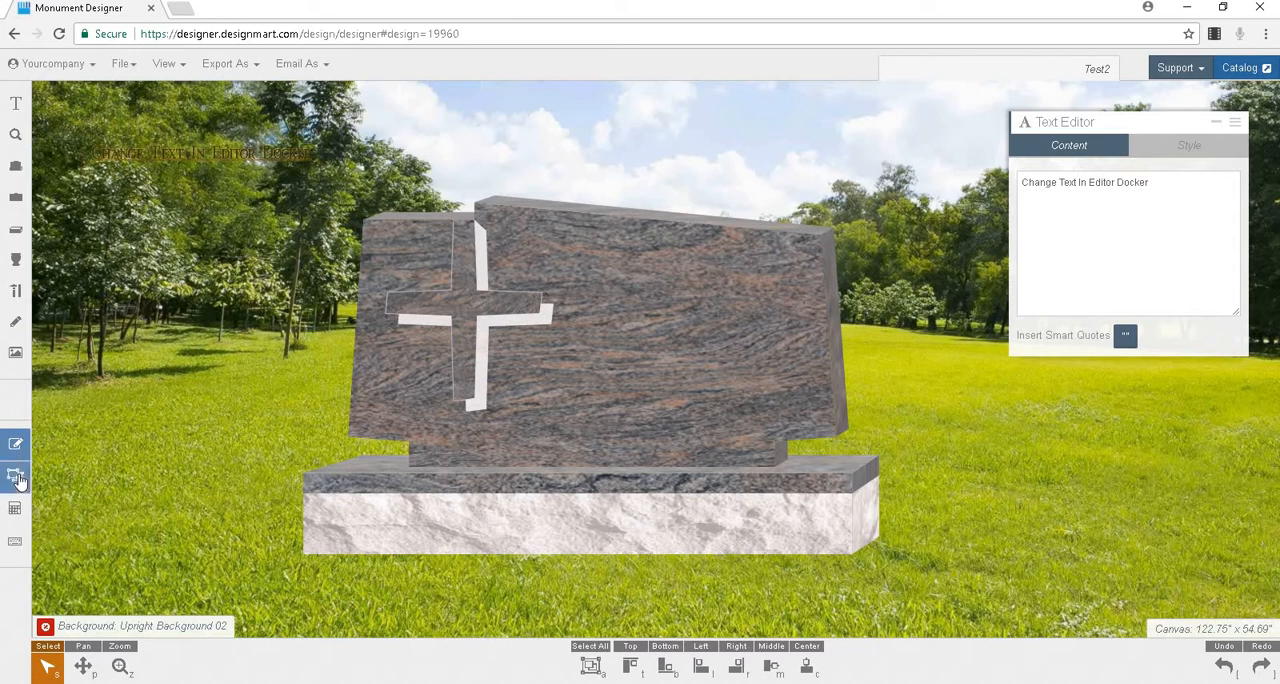
Step: Show the keyboard shortcuts reference for the global and Select tool commands, and hide it again
click(17, 545)
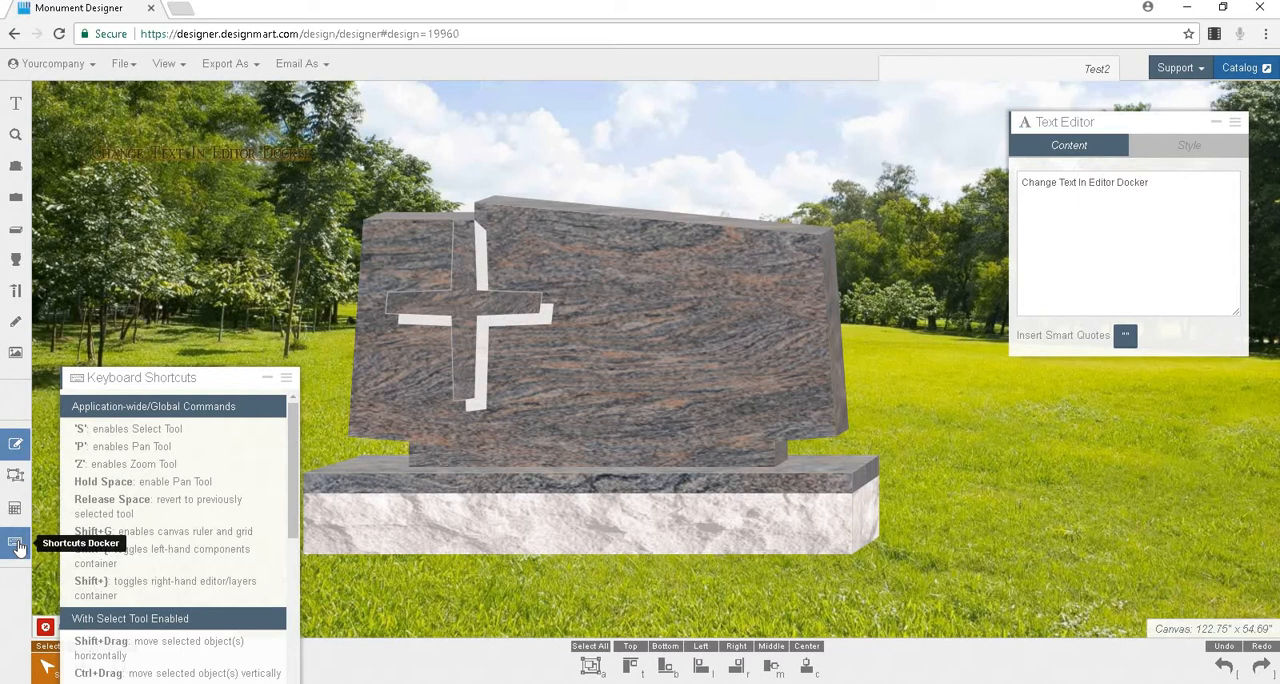
click(17, 545)
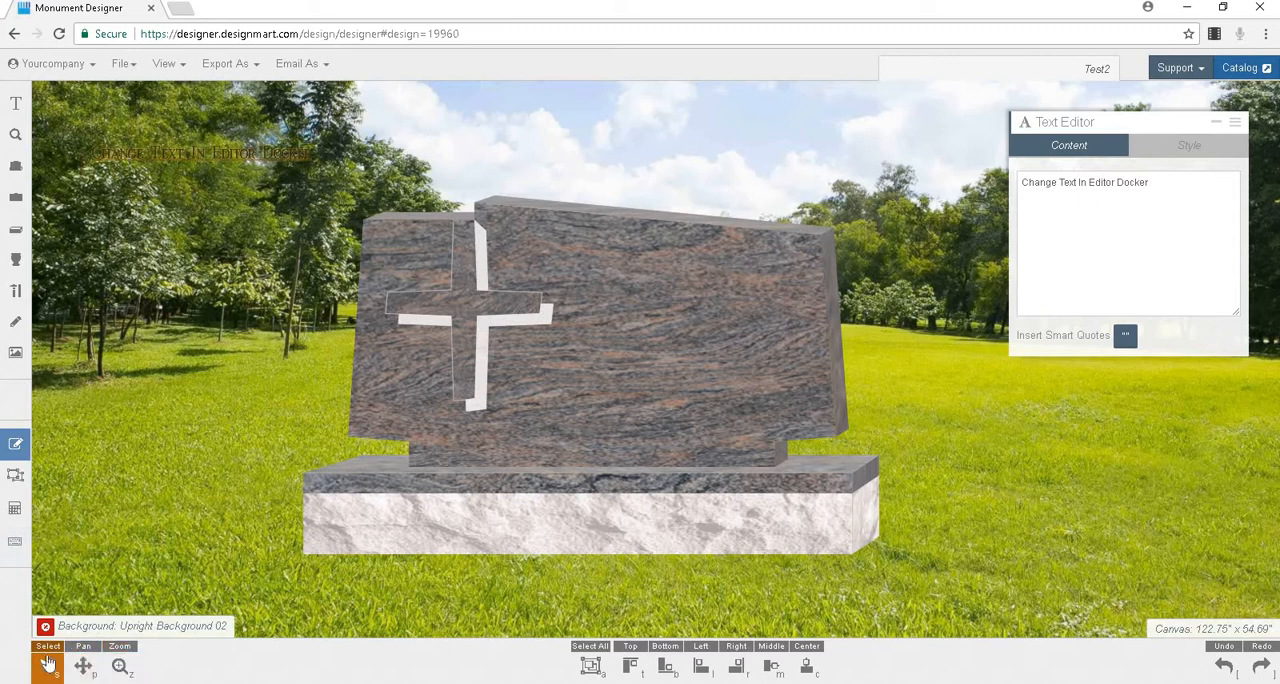
Step: View the Pan and Zoom tool options, return to the Select tool, and select and deselect all canvas elements
click(85, 665)
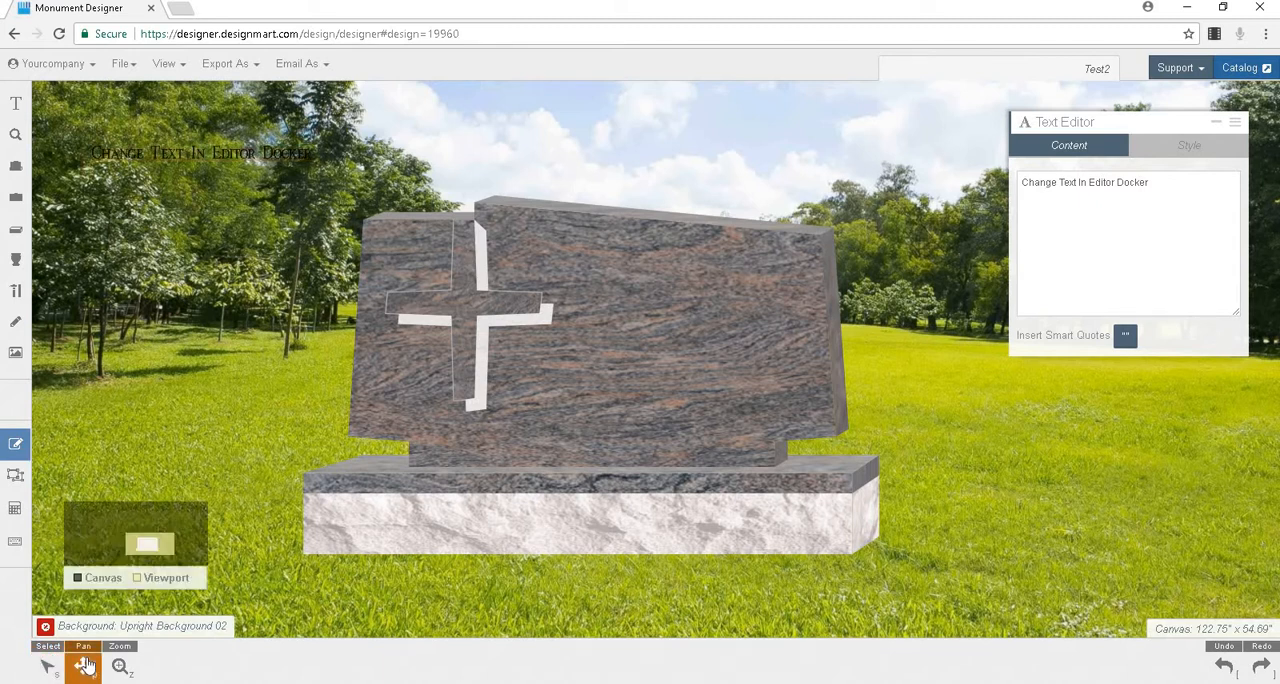
click(120, 666)
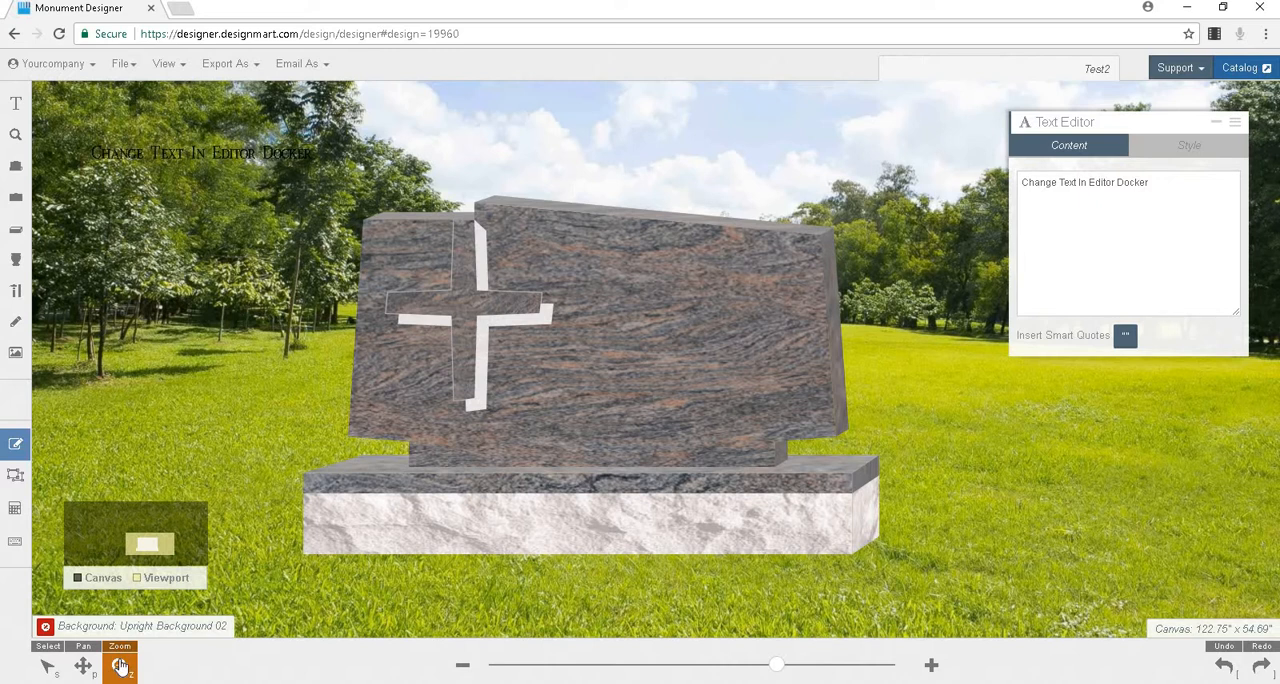
click(47, 665)
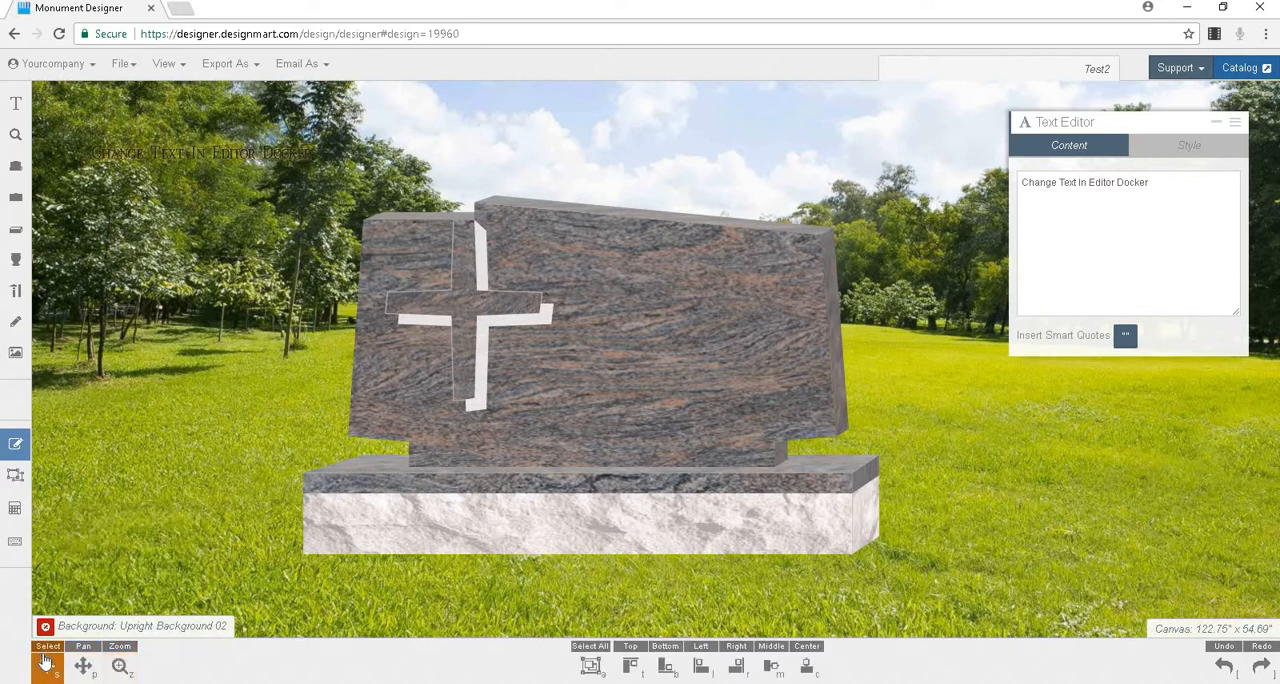
click(591, 667)
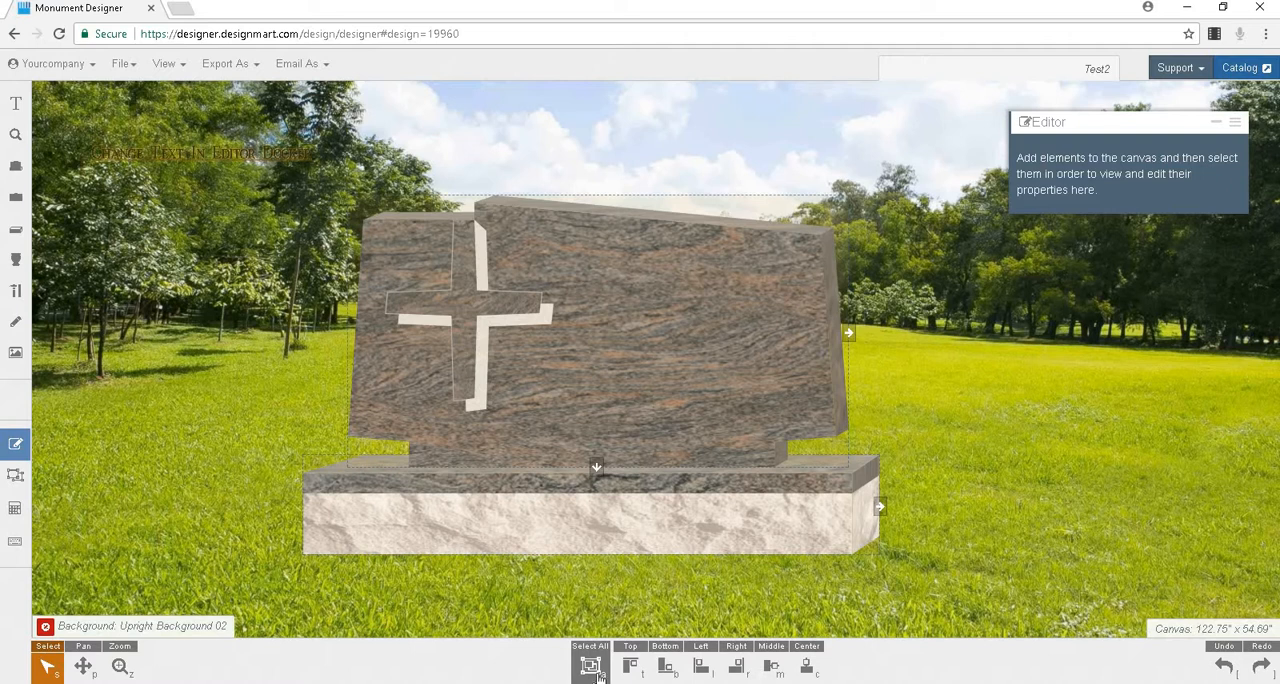
click(592, 665)
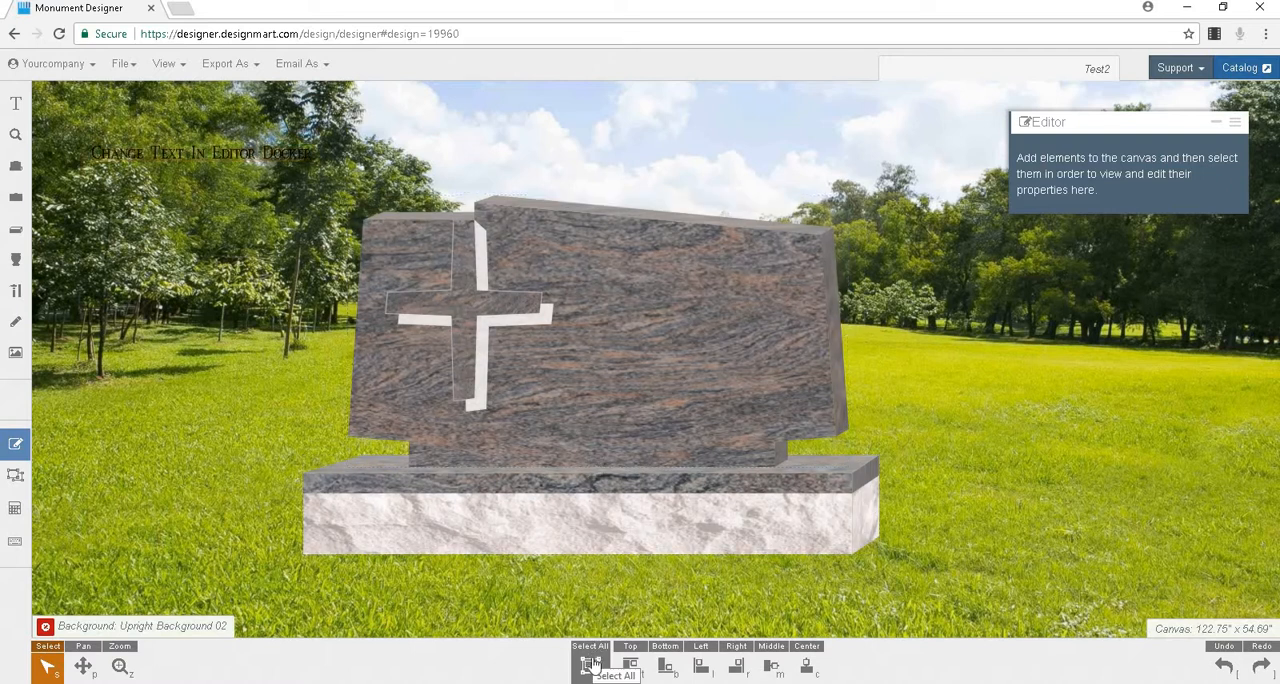